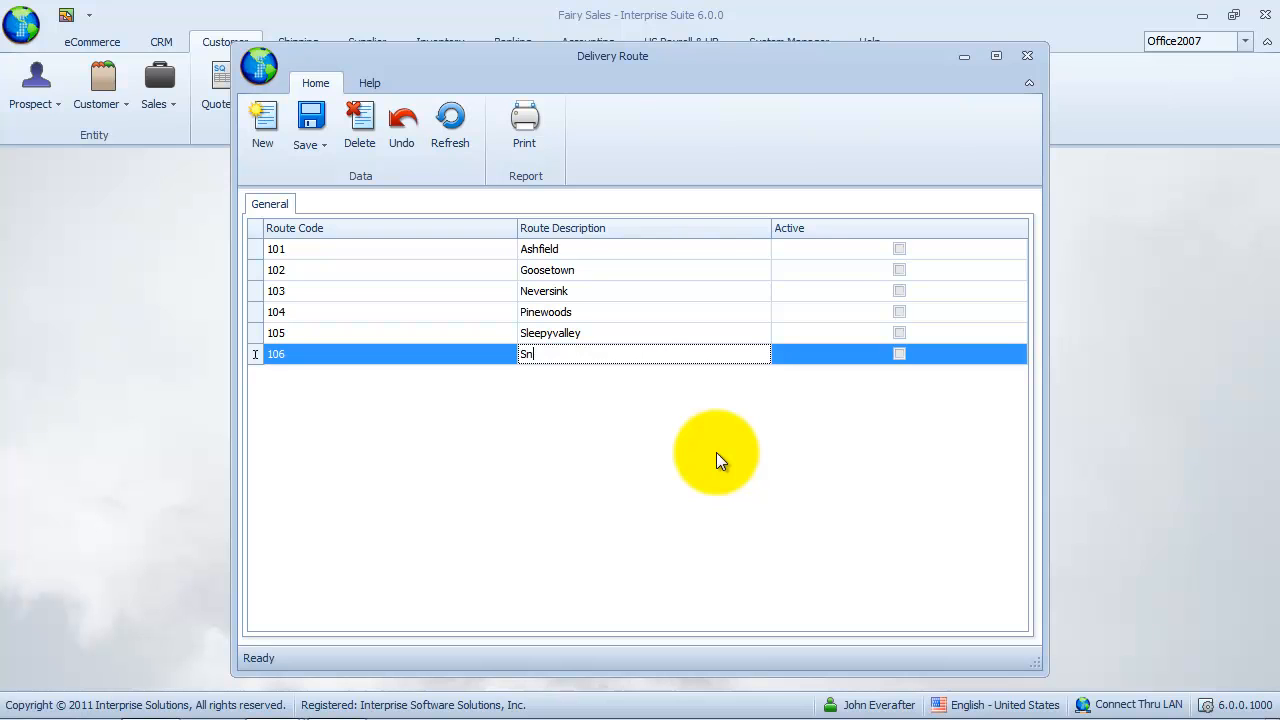
- Add delivery route 107 with the description Woodsville
{"action": "key", "text": "Return"}
{"action": "type", "text": "107"}
{"action": "key", "text": "Tab"}
{"action": "type", "text": "Woodsville"}
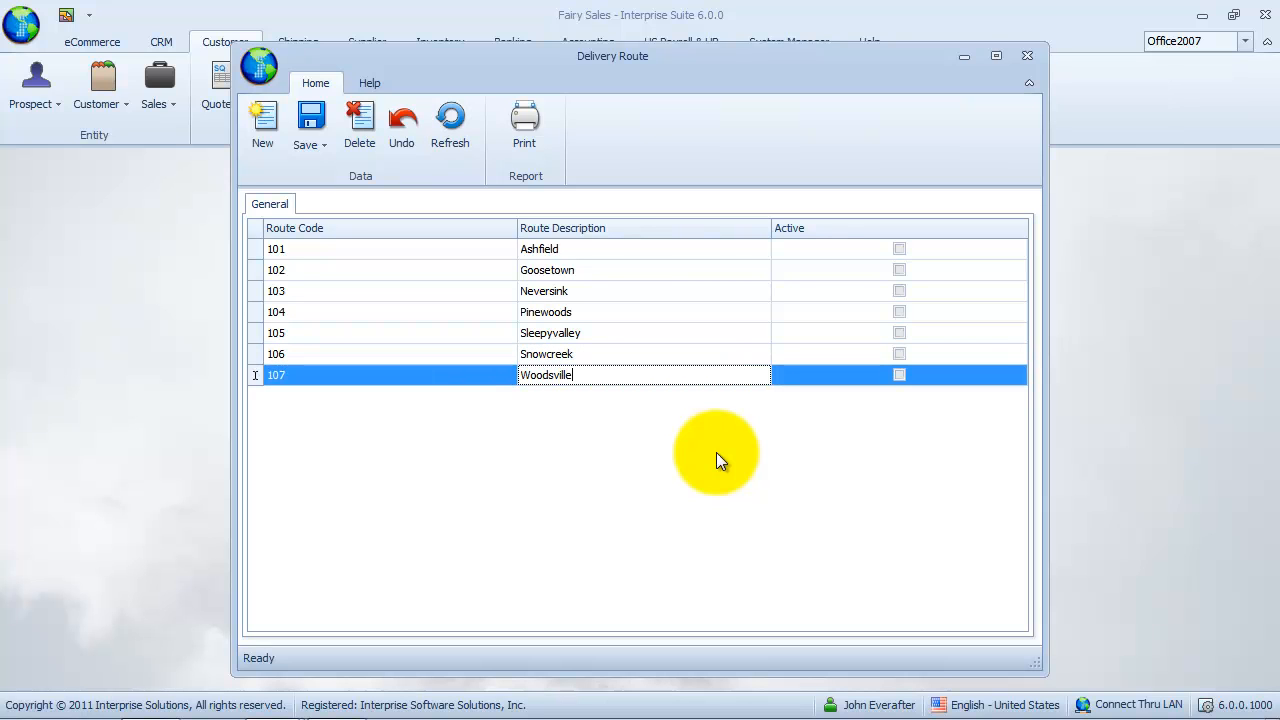
- Mark delivery routes 101 through 107 as active
{"action": "left_click", "coordinate": [899, 248]}
{"action": "left_click", "coordinate": [899, 269]}
{"action": "left_click", "coordinate": [899, 290]}
{"action": "left_click", "coordinate": [899, 311]}
{"action": "left_click", "coordinate": [899, 332]}
{"action": "left_click", "coordinate": [899, 353]}
{"action": "left_click", "coordinate": [899, 374]}
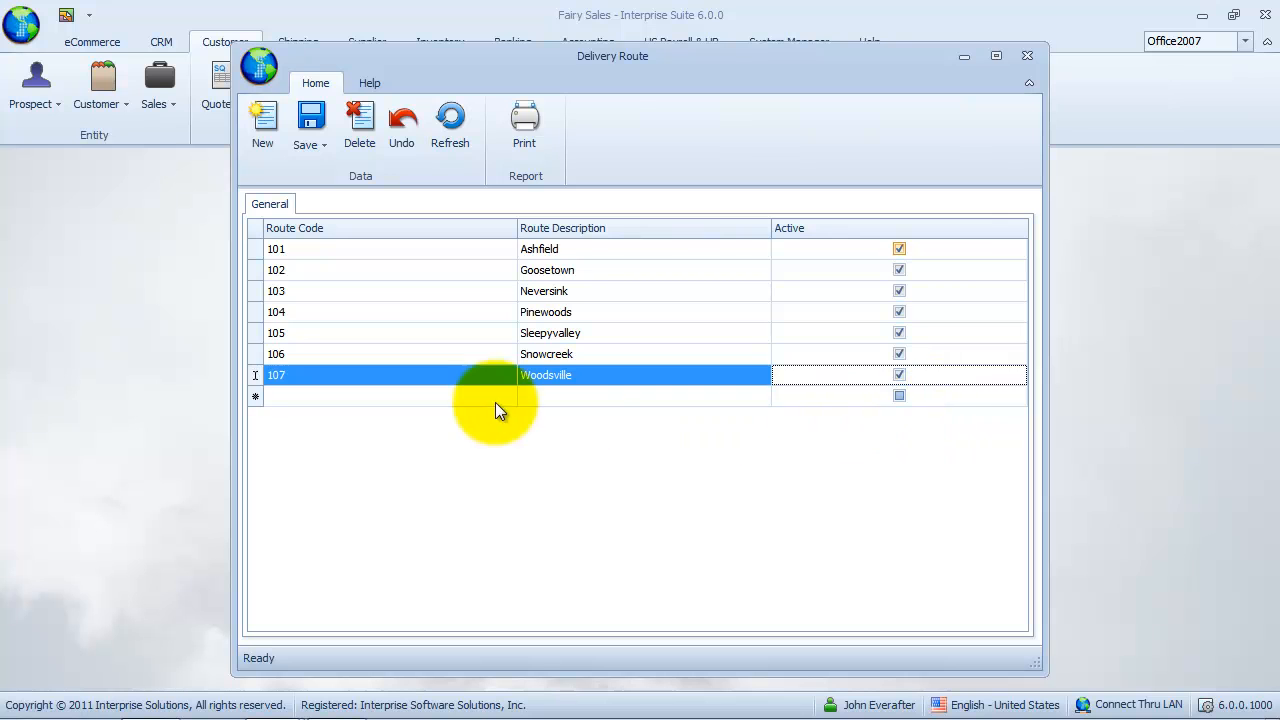
- Save the delivery routes and close the Delivery Route window
{"action": "left_click", "coordinate": [437, 396]}
{"action": "left_click", "coordinate": [310, 118]}
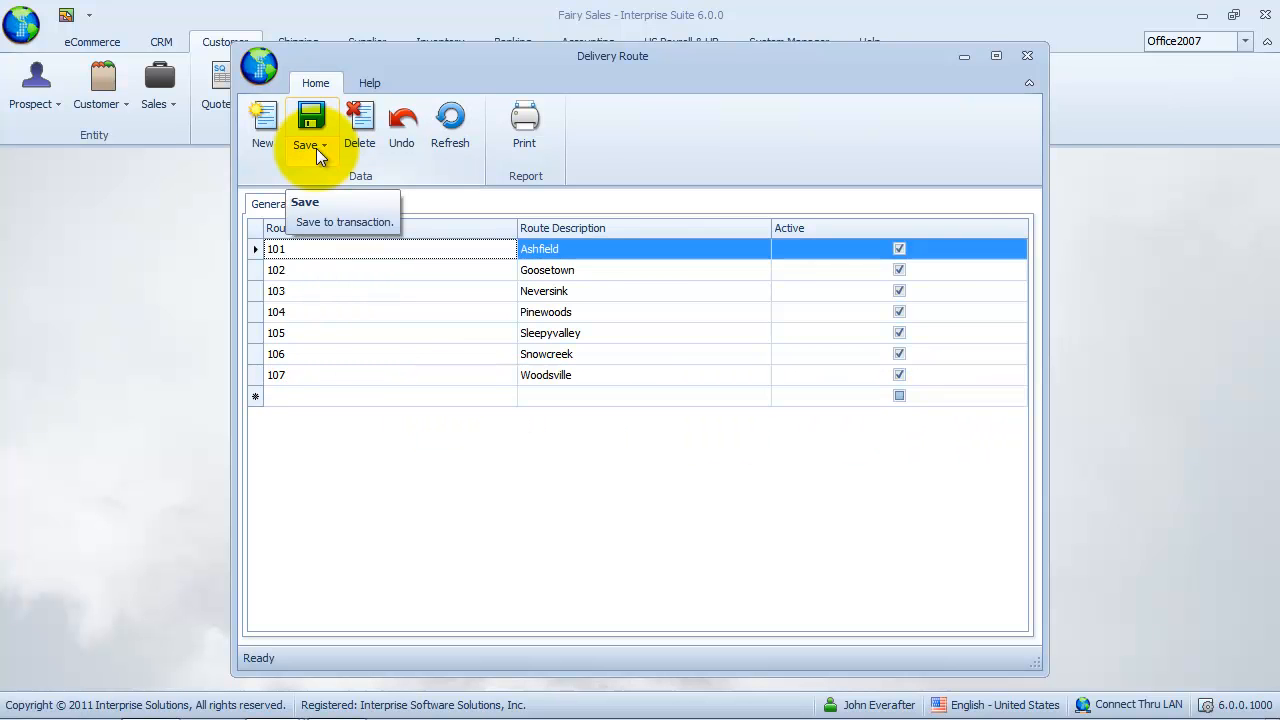
{"action": "left_click", "coordinate": [317, 150]}
{"action": "left_click", "coordinate": [417, 224]}
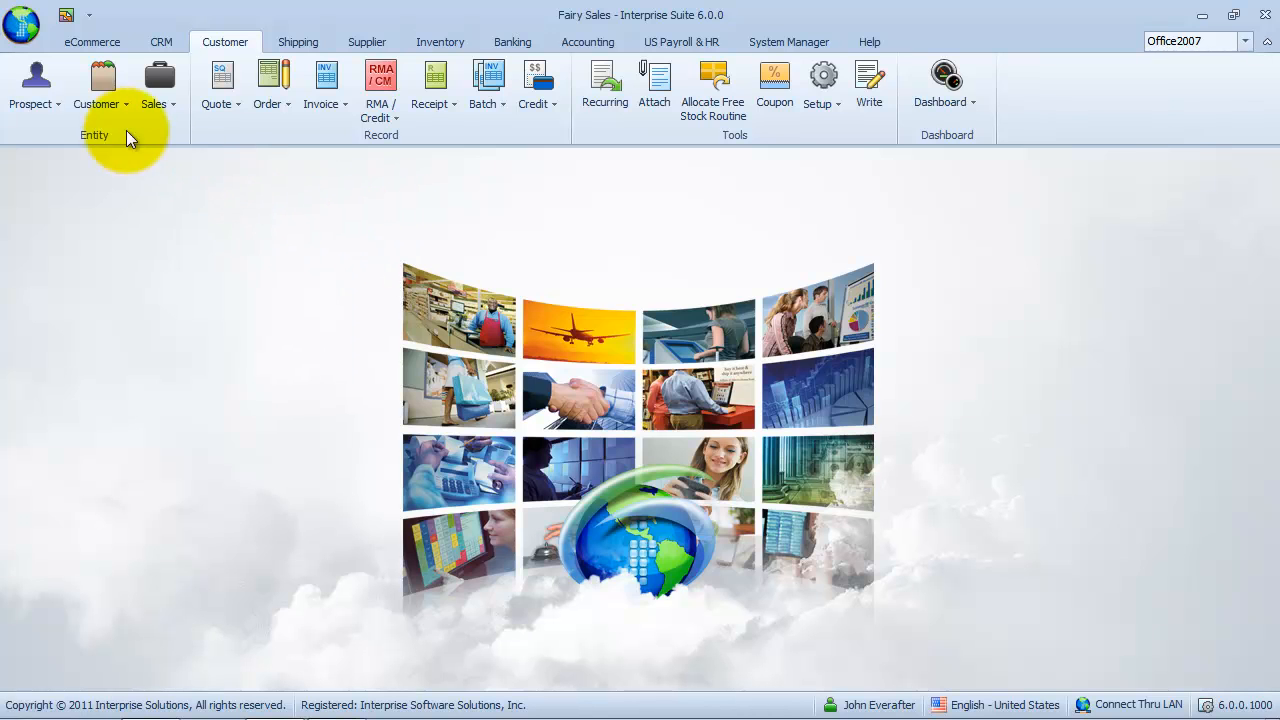
- Search the Ship To class templates for united states of america and open the Default Wholesale Ship To Class Template
{"action": "left_click", "coordinate": [109, 111]}
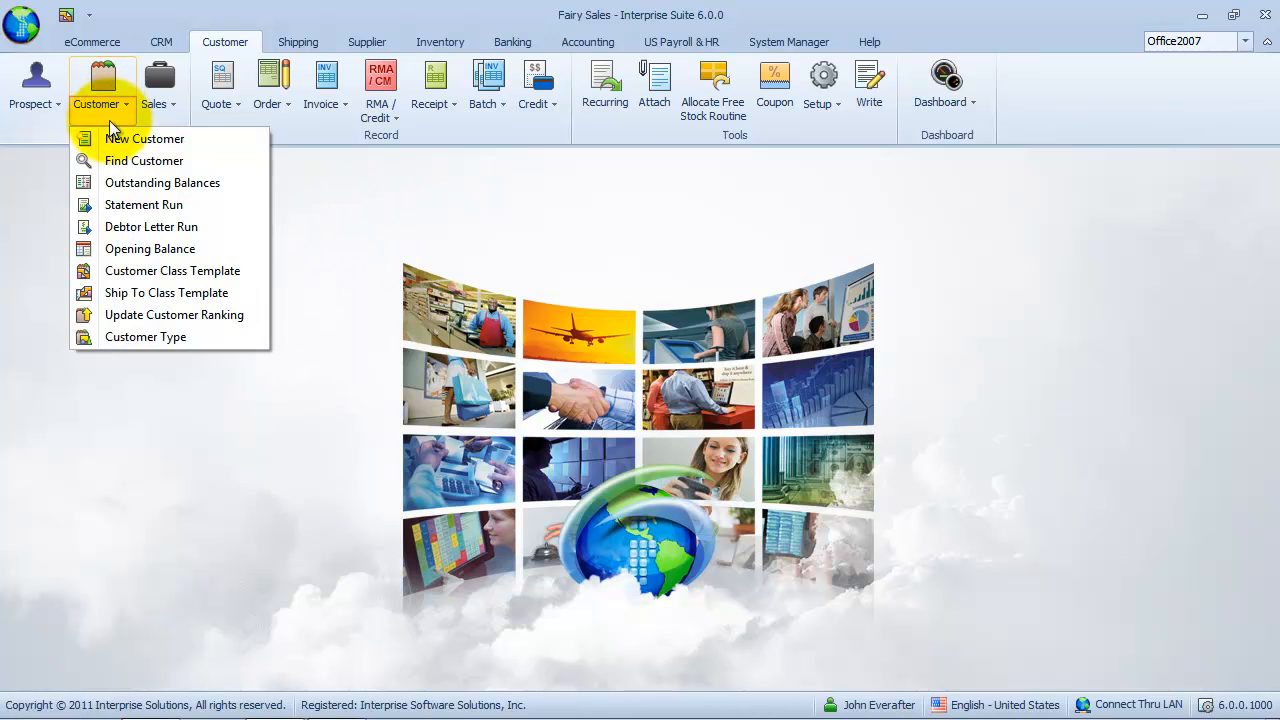
{"action": "left_click", "coordinate": [255, 291]}
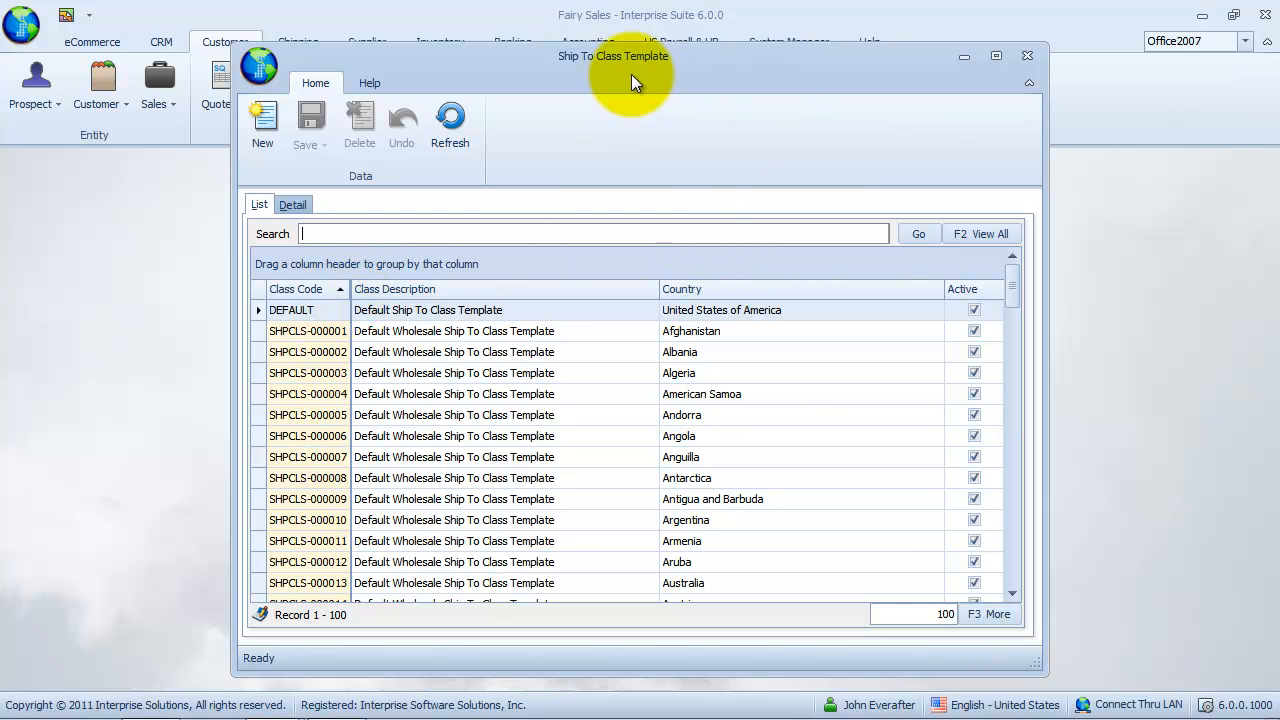
{"action": "type", "text": "united states of america"}
{"action": "key", "text": "Return"}
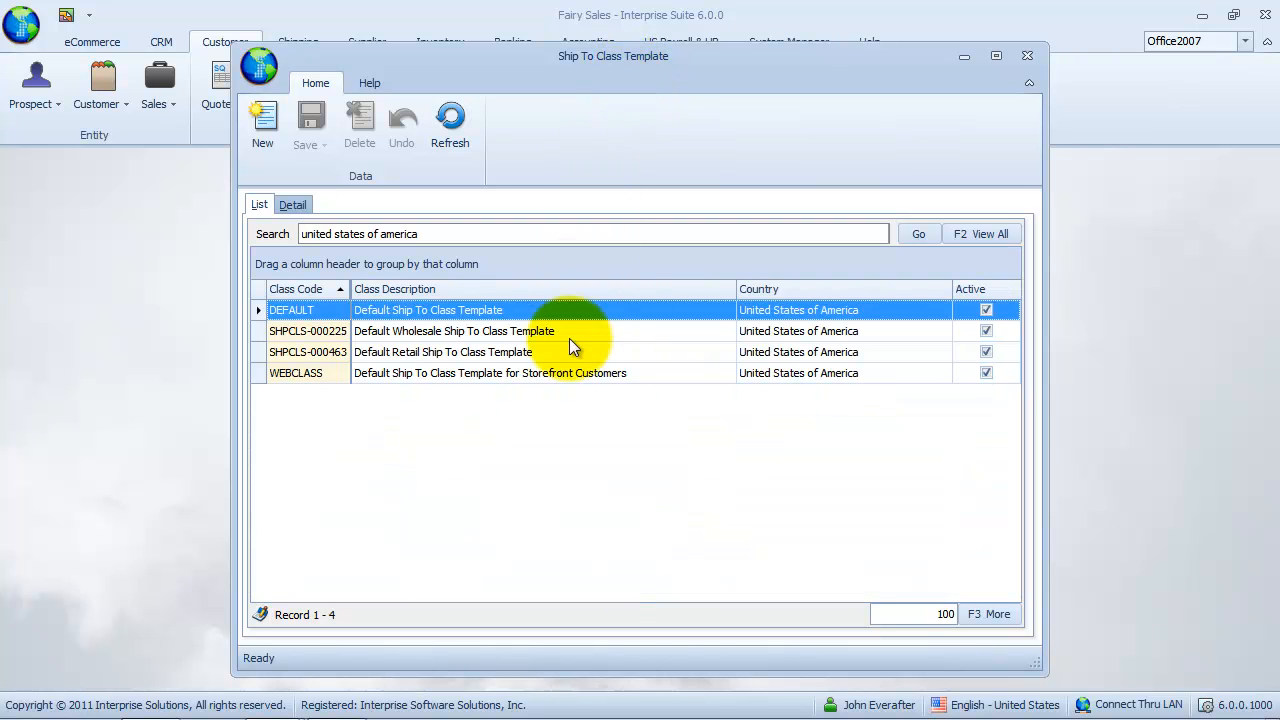
{"action": "key", "text": "Down"}
{"action": "key", "text": "Down"}
{"action": "key", "text": "Down"}
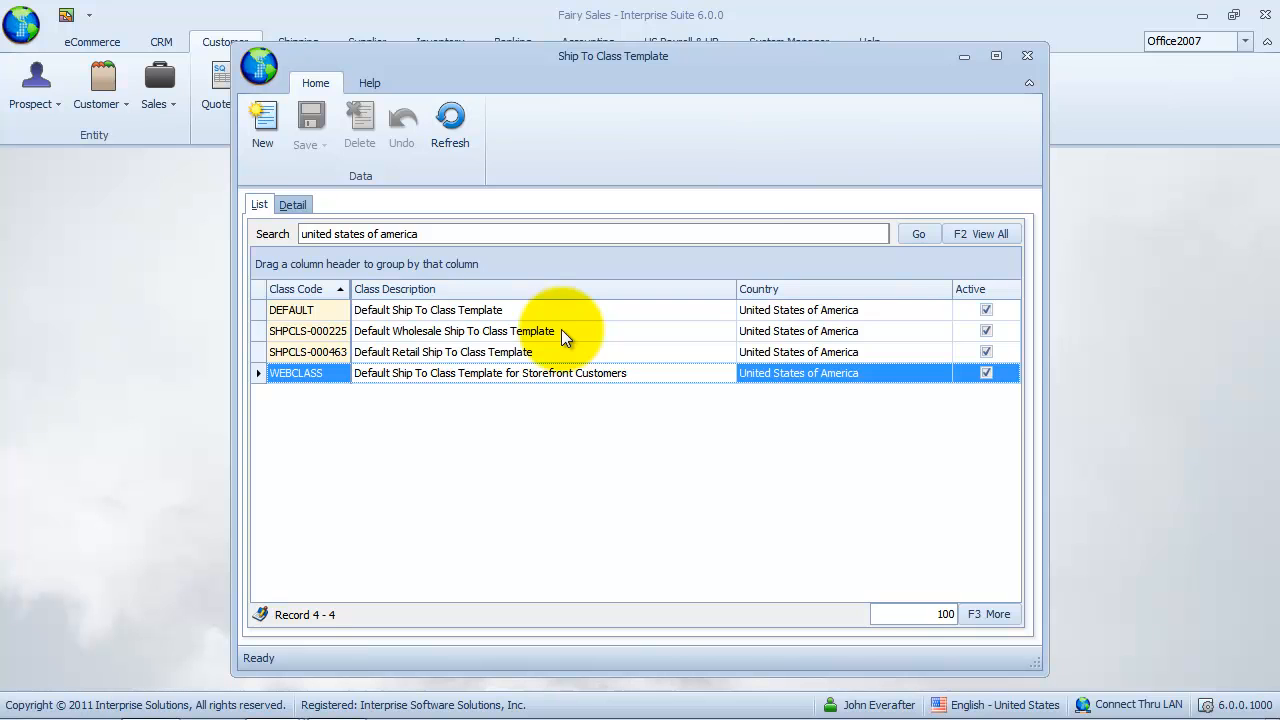
{"action": "double_click", "coordinate": [561, 331]}
- Start a new Ship To class template with the class code Snowcreek Merchant Class
{"action": "left_click", "coordinate": [264, 130]}
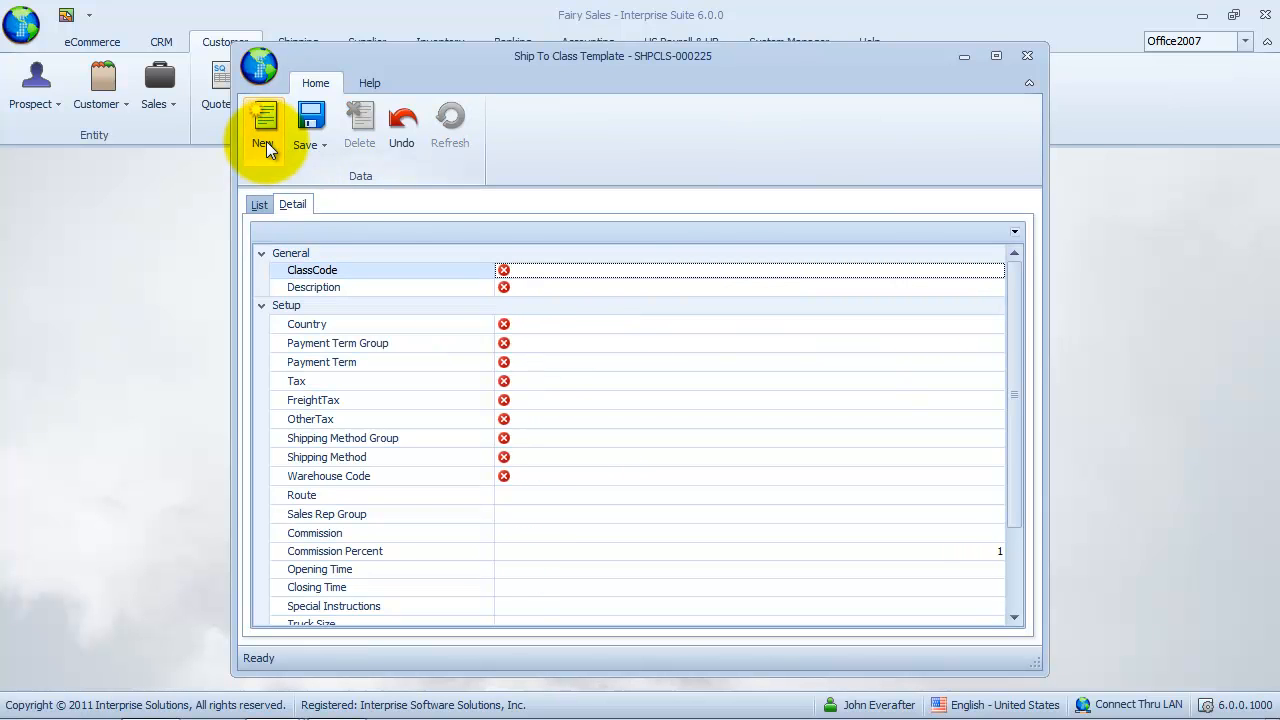
{"action": "type", "text": "Snowcreek Merchant Class"}
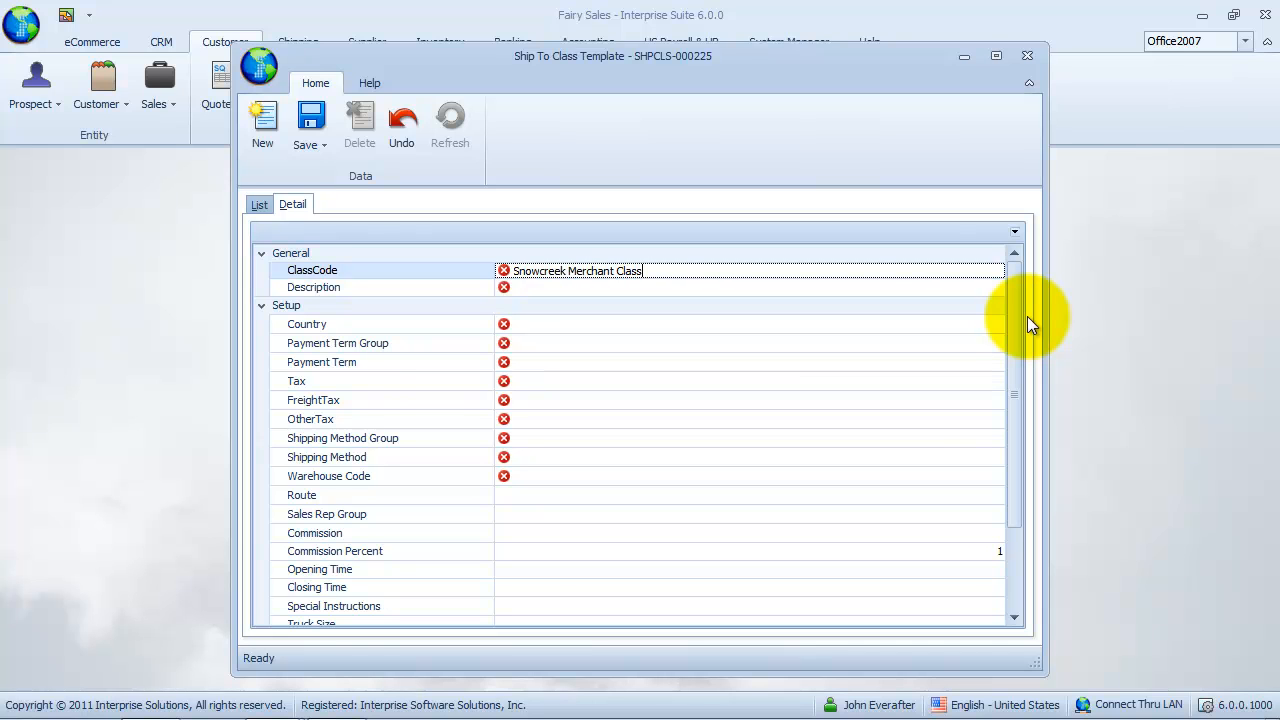
{"action": "key", "text": "Tab"}
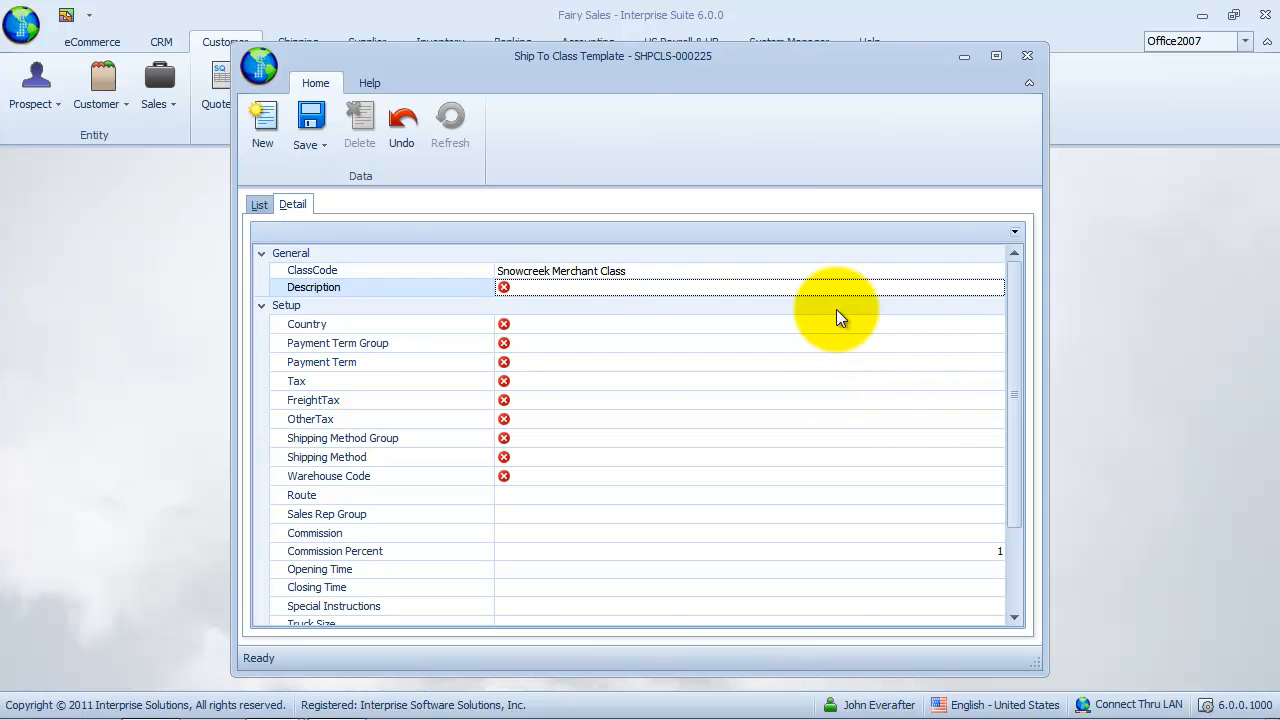
- Copy the class code Snowcreek Merchant Class into the template's Description
{"action": "left_click_drag", "start_coordinate": [631, 271], "coordinate": [364, 256]}
{"action": "key", "text": "ctrl+c"}
{"action": "right_click", "coordinate": [581, 271]}
{"action": "left_click", "coordinate": [620, 338]}
{"action": "left_click", "coordinate": [613, 288]}
{"action": "right_click", "coordinate": [613, 288]}
{"action": "left_click", "coordinate": [630, 375]}
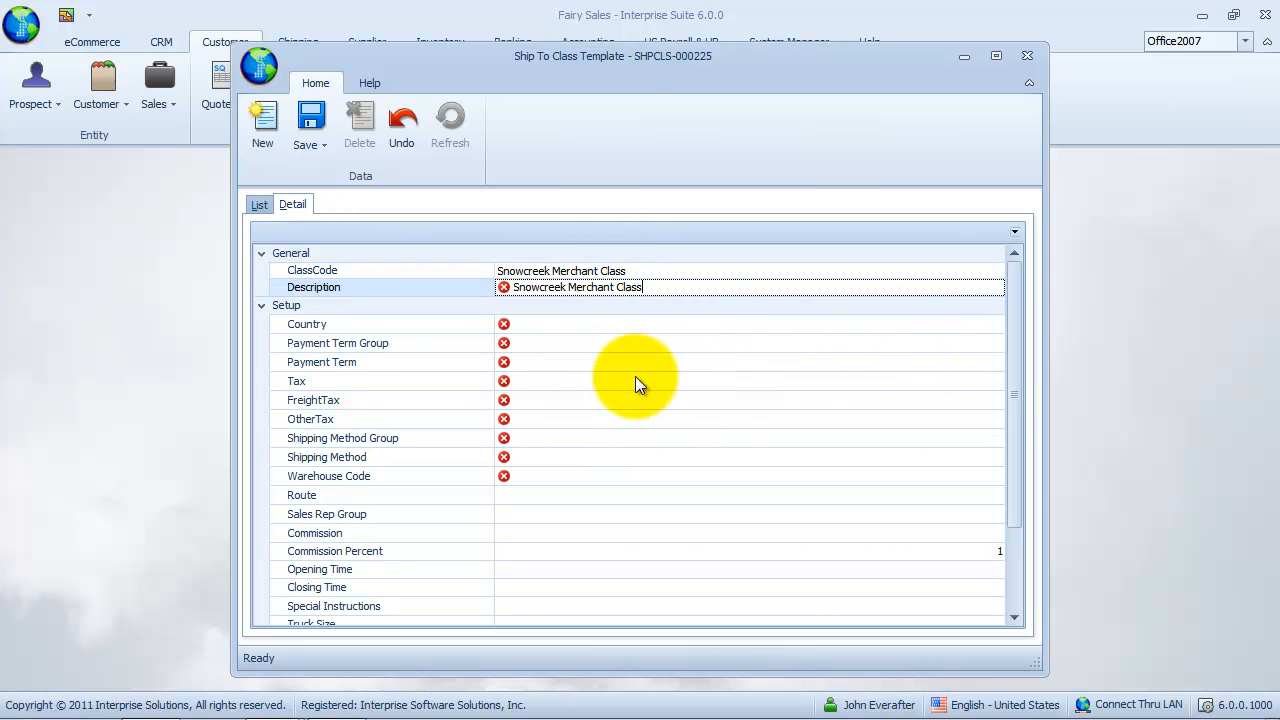
- Set the template's country to United States of America
{"action": "left_click", "coordinate": [591, 322]}
{"action": "type", "text": "unite"}
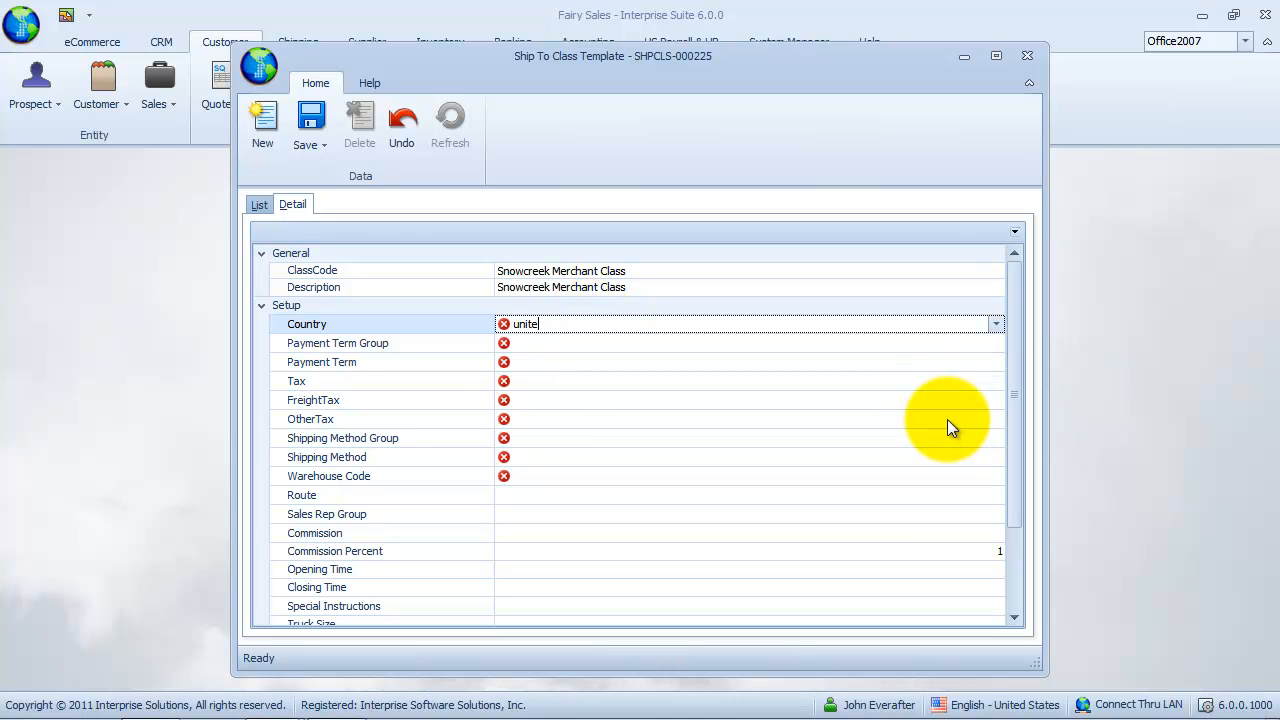
{"action": "type", "text": "d states of america"}
{"action": "key", "text": "Tab"}
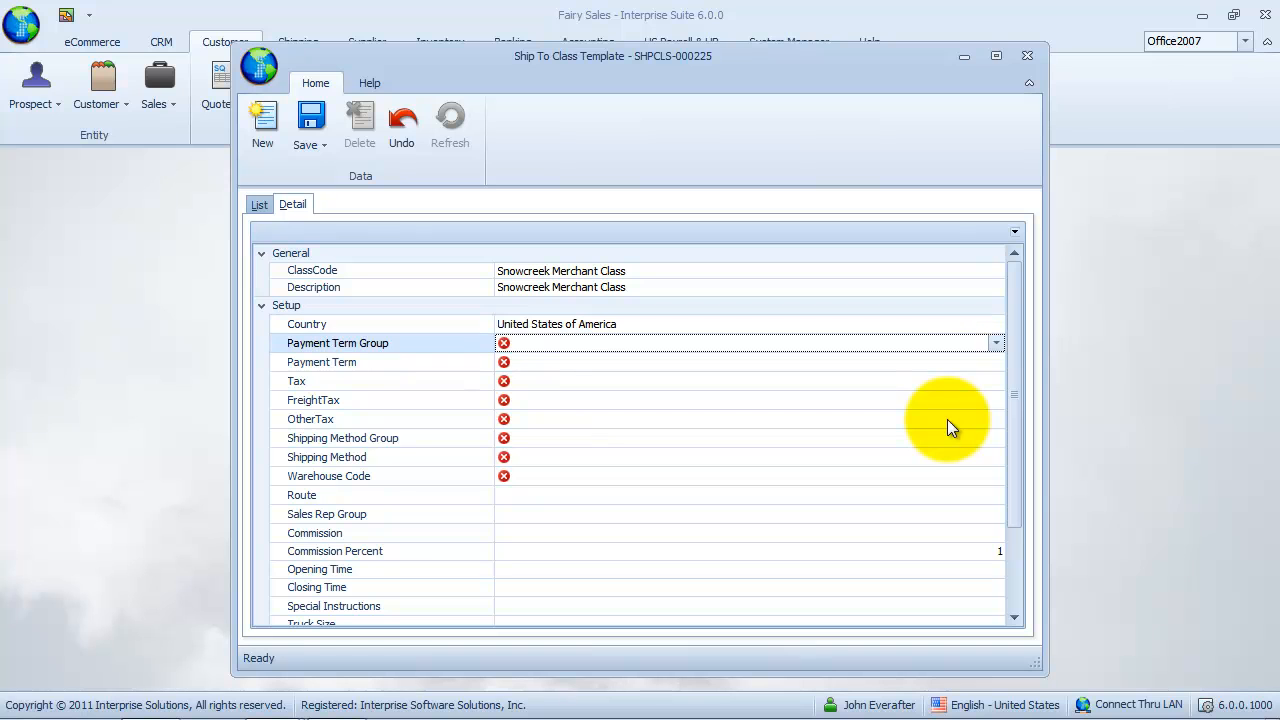
- Set the payment term group to DEFAULT and the payment term to Terms 30 Days from Document Date
{"action": "left_click", "coordinate": [996, 343]}
{"action": "double_click", "coordinate": [611, 448]}
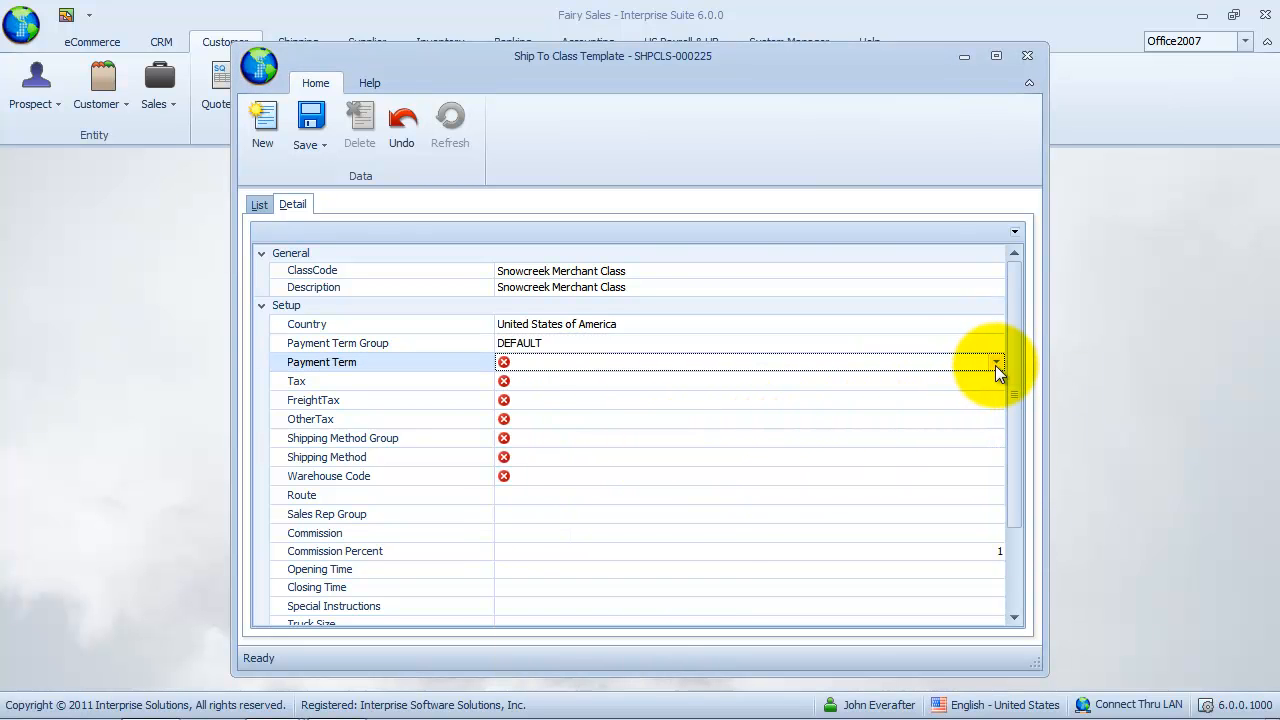
{"action": "left_click", "coordinate": [995, 364]}
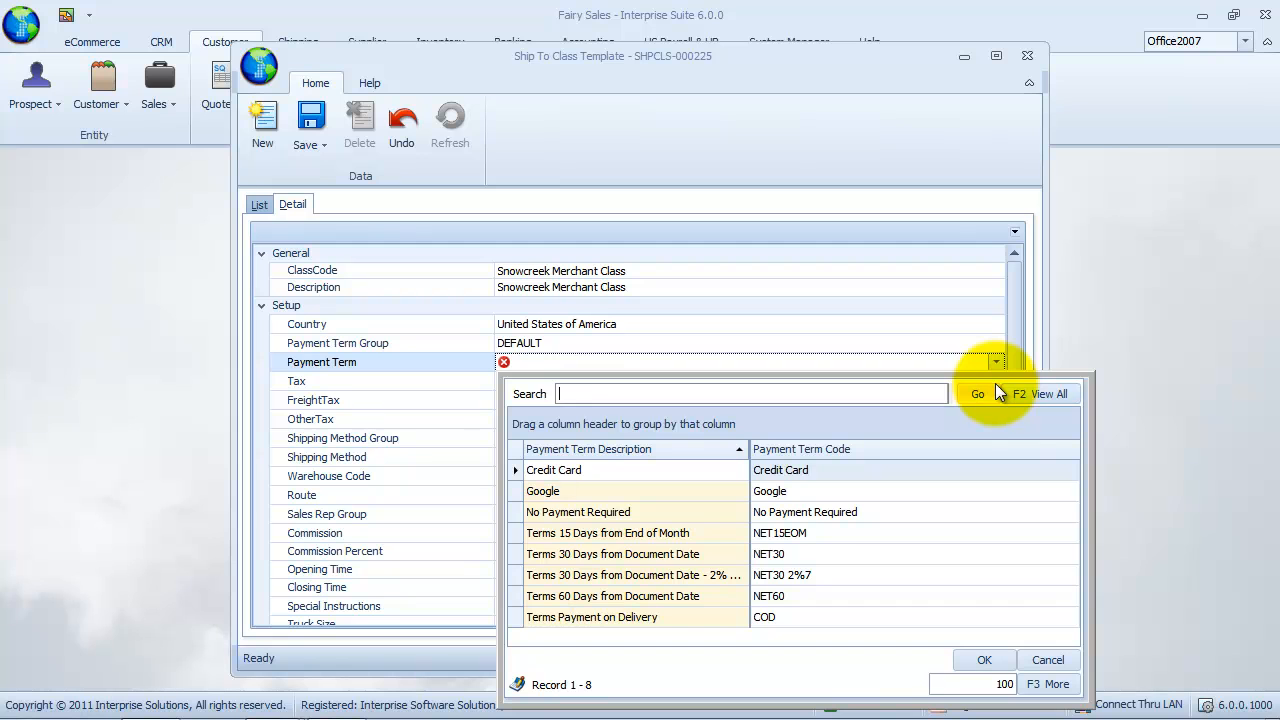
{"action": "double_click", "coordinate": [671, 555]}
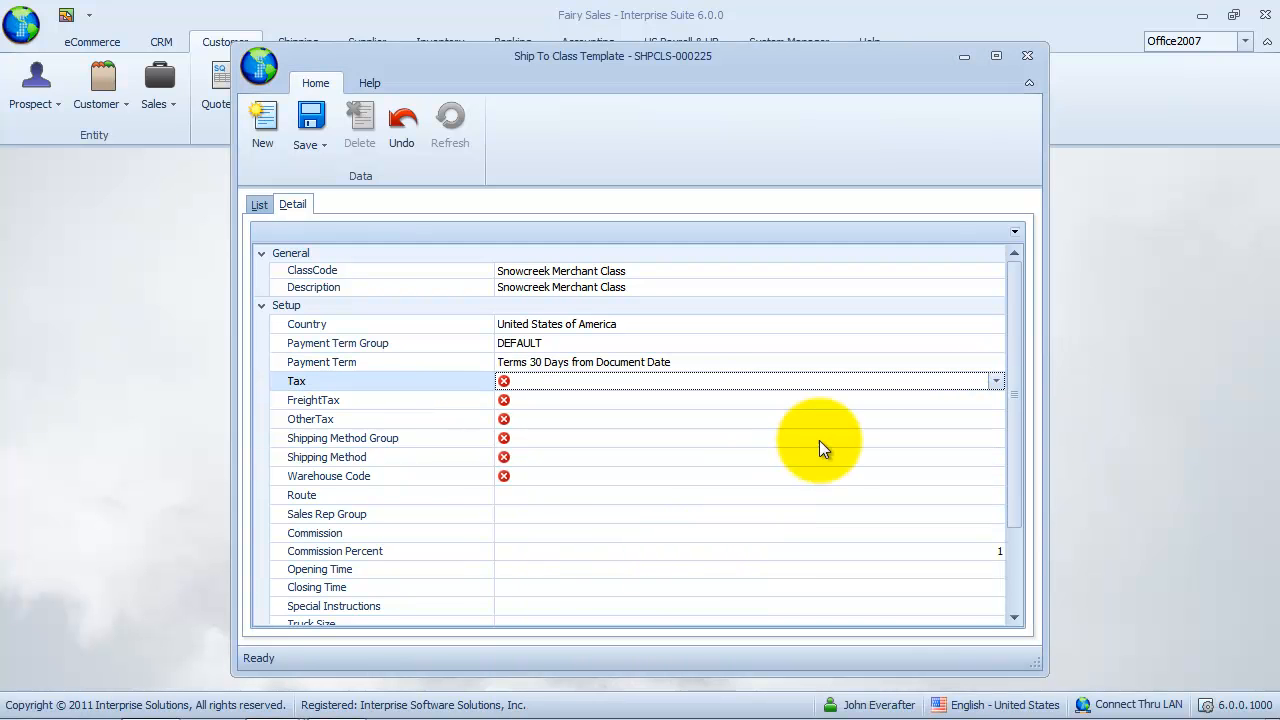
- Set the template's Tax, FreightTax and OtherTax to Sales No Tax
{"action": "left_click", "coordinate": [1001, 380]}
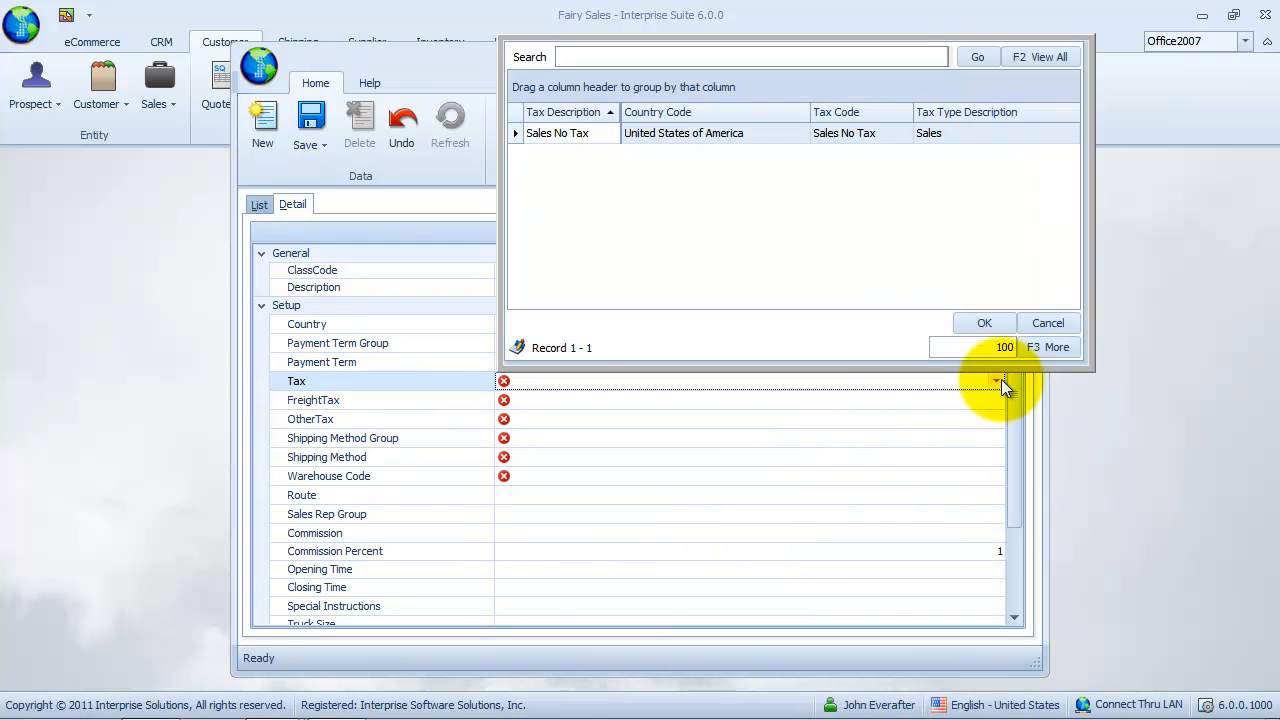
{"action": "left_click", "coordinate": [566, 134]}
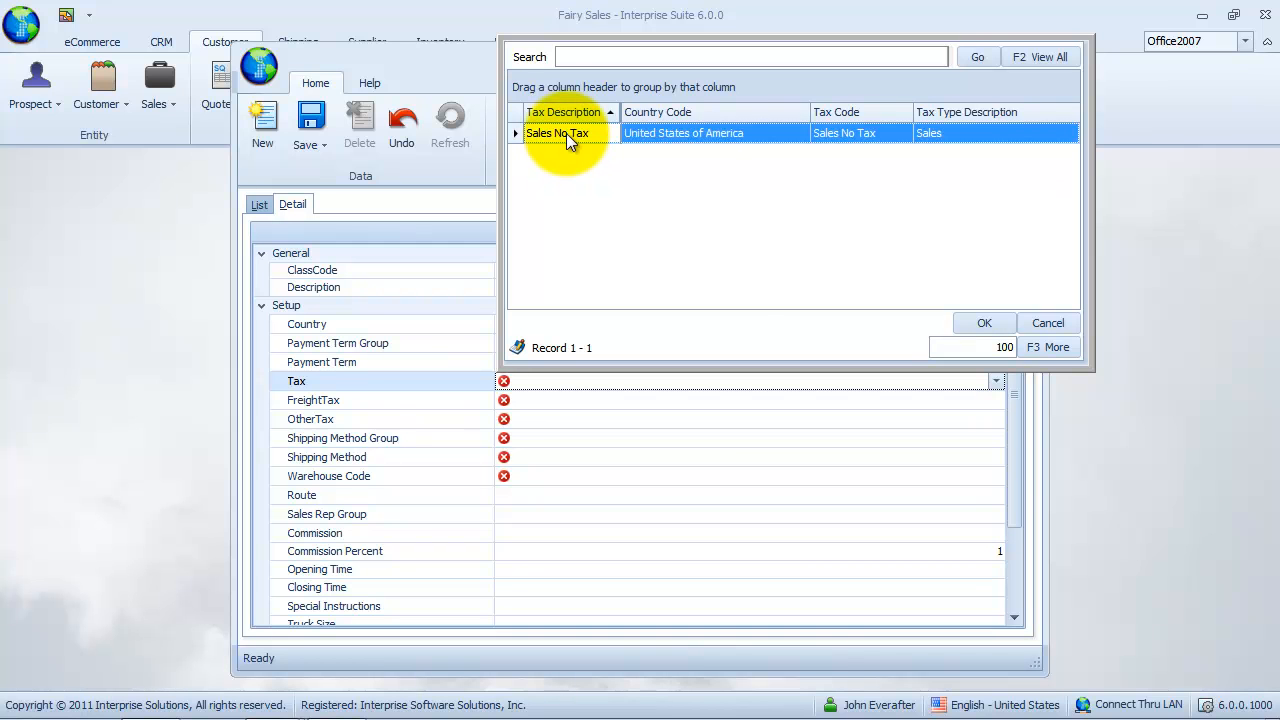
{"action": "double_click", "coordinate": [566, 133]}
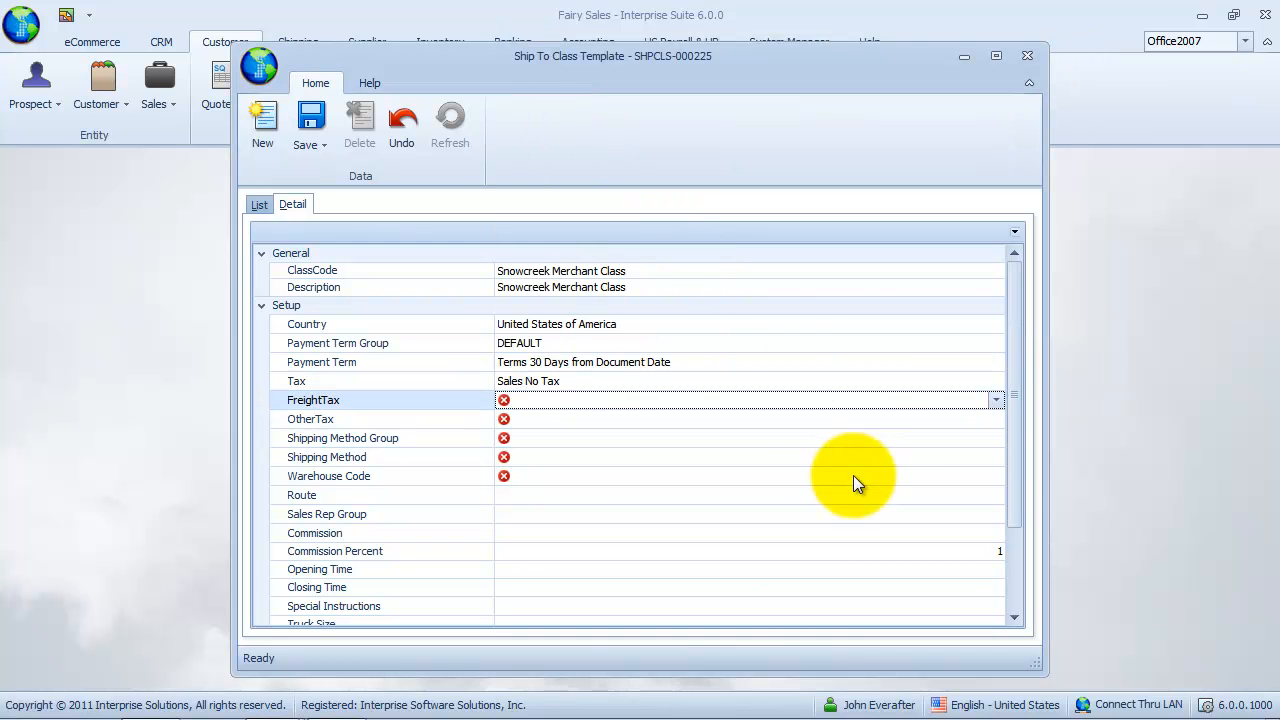
{"action": "left_click", "coordinate": [994, 399]}
{"action": "double_click", "coordinate": [583, 150]}
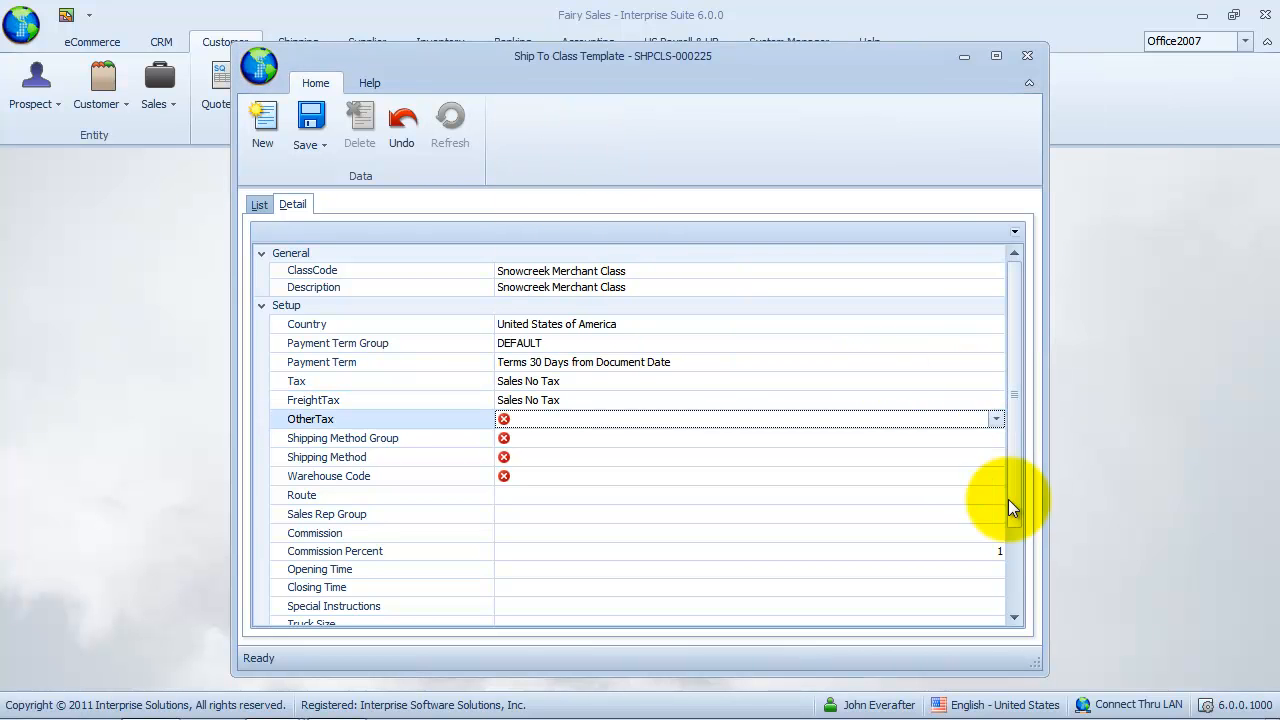
{"action": "left_click", "coordinate": [994, 417]}
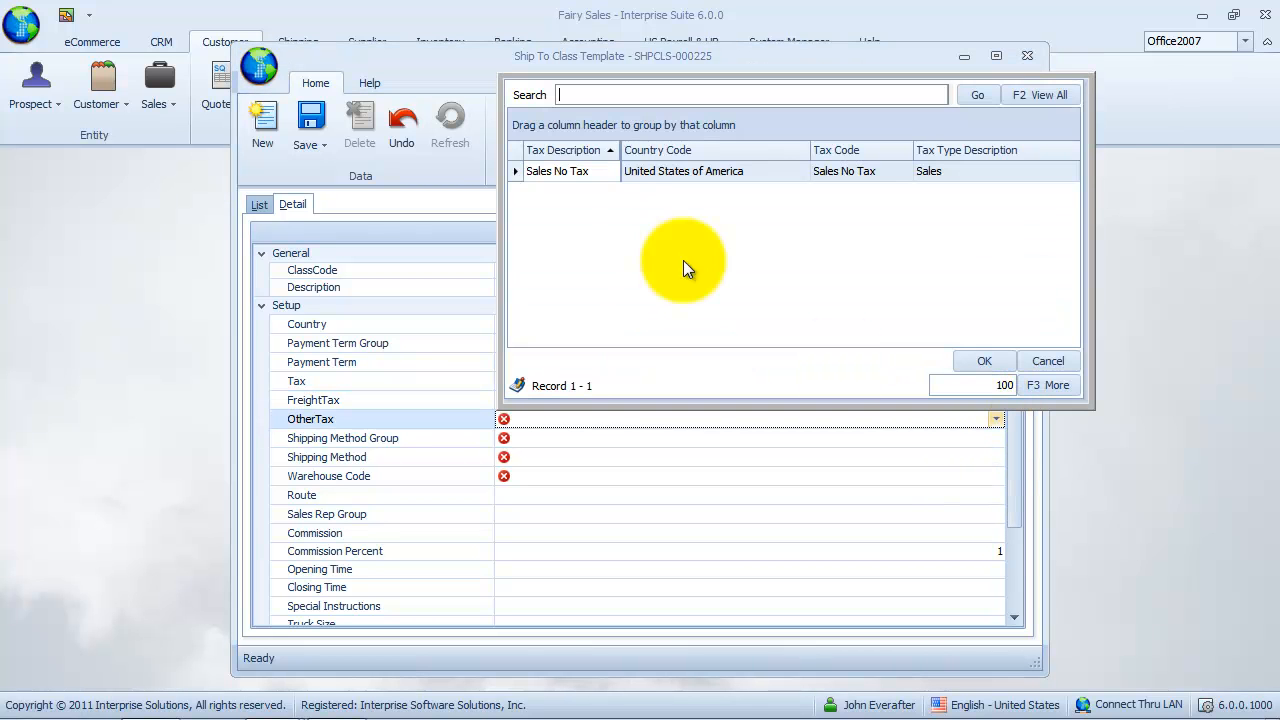
{"action": "double_click", "coordinate": [591, 169]}
- Set the shipping method group to DEFAULT and the shipping method to User Entered Delivery Charge
{"action": "left_click", "coordinate": [996, 437]}
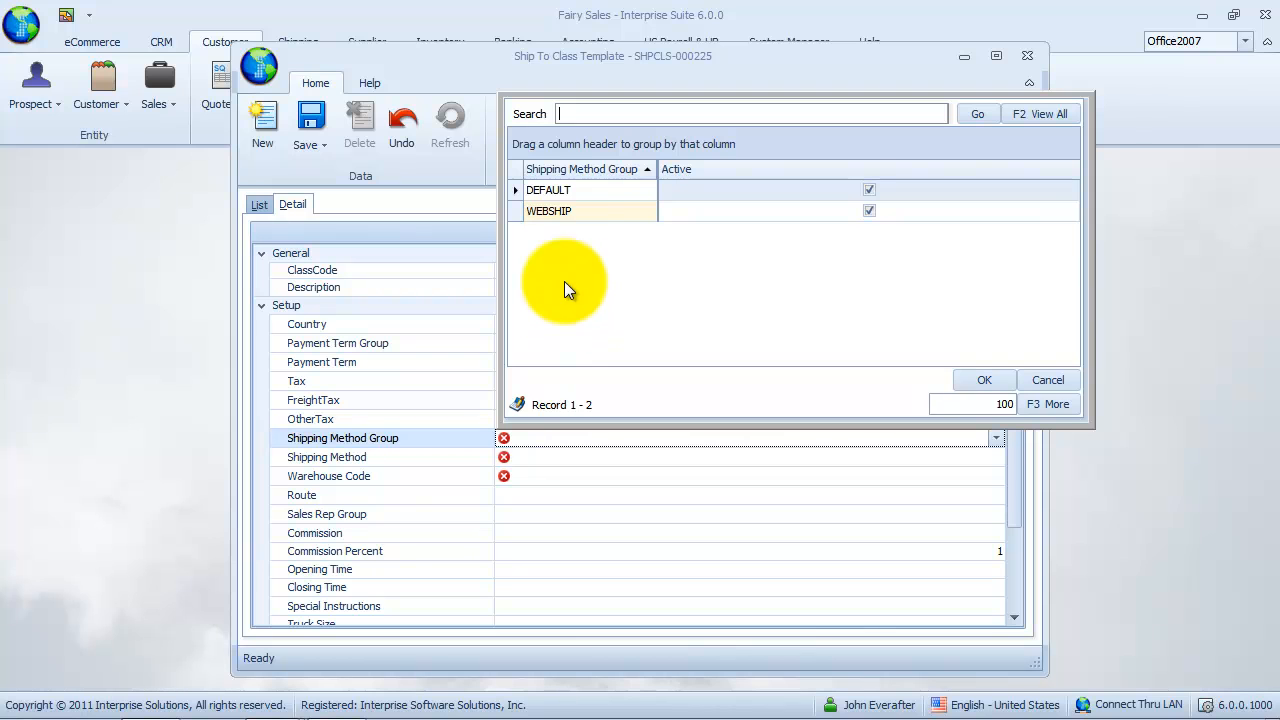
{"action": "double_click", "coordinate": [567, 190]}
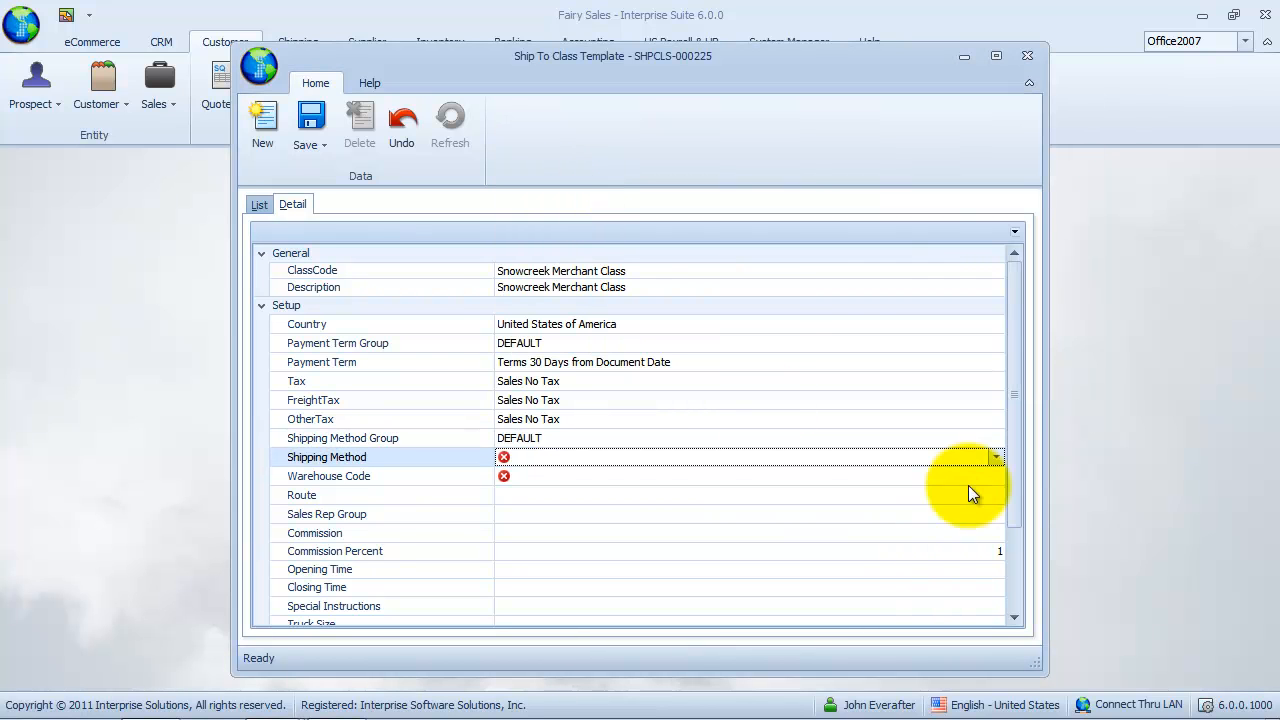
{"action": "left_click", "coordinate": [995, 458]}
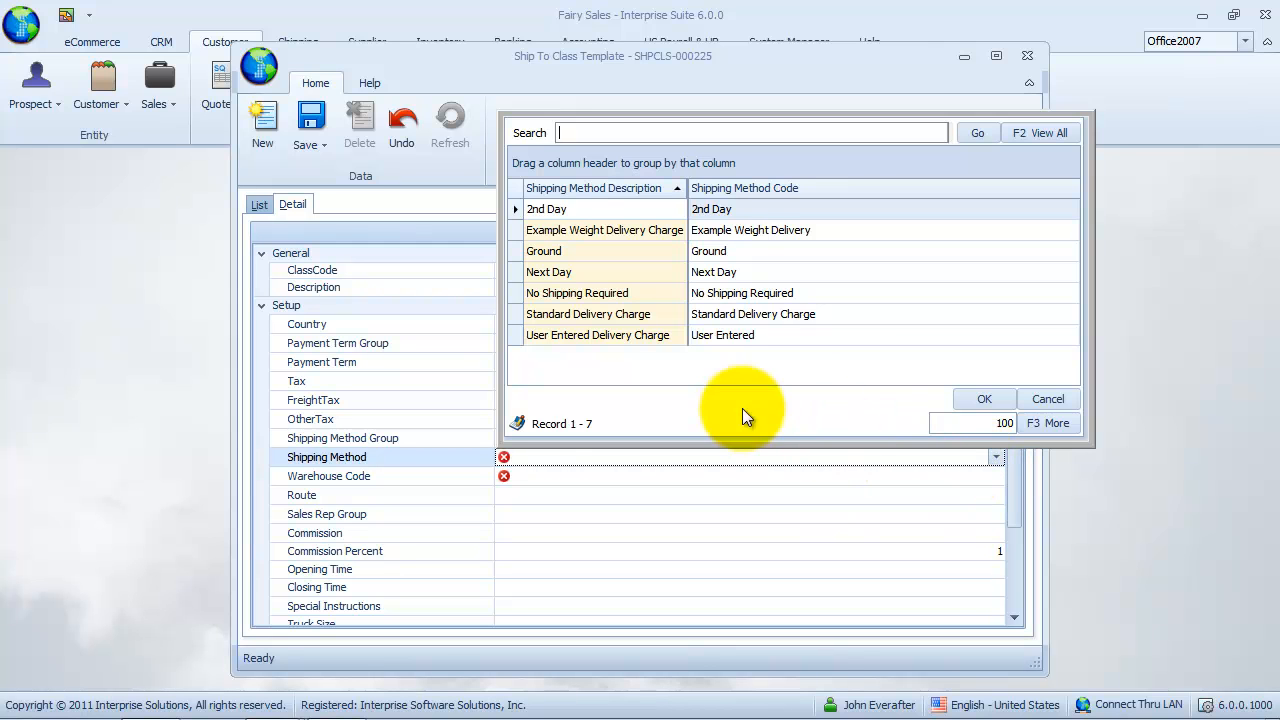
{"action": "double_click", "coordinate": [671, 336]}
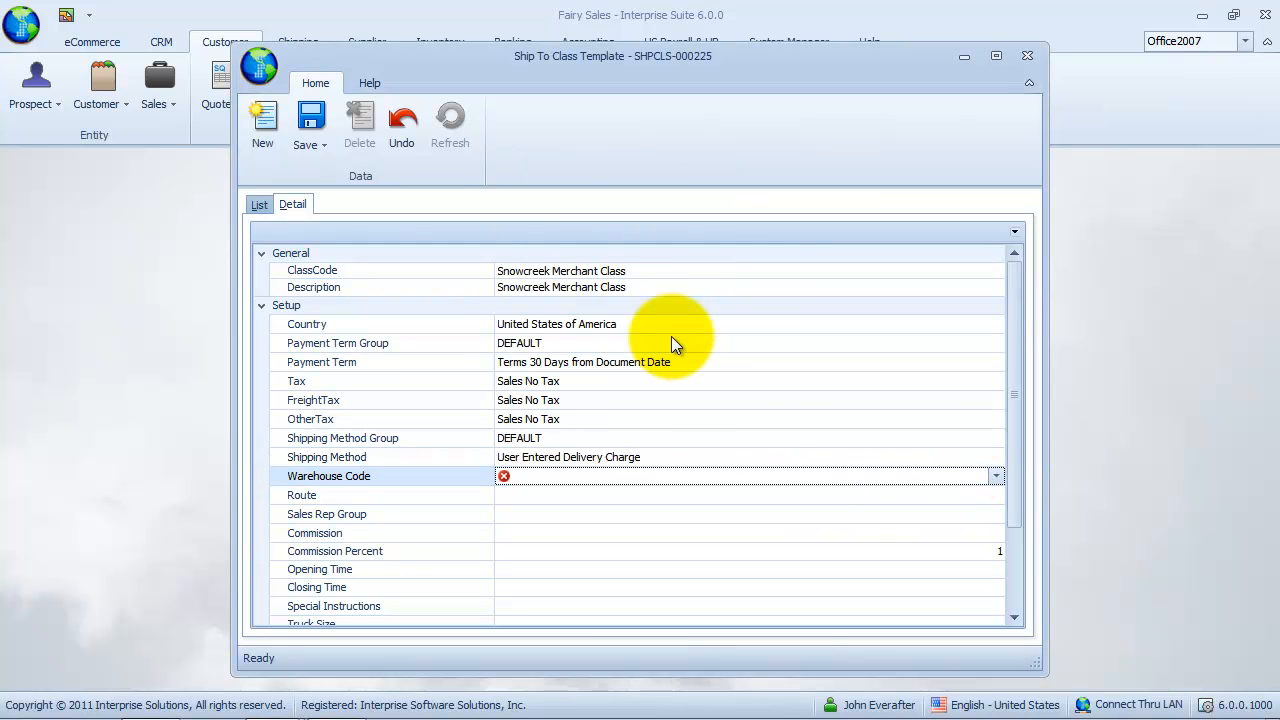
- Assign Ye Olde Maine Warehouse as the warehouse and Snowcreek as the delivery route
{"action": "left_click", "coordinate": [995, 476]}
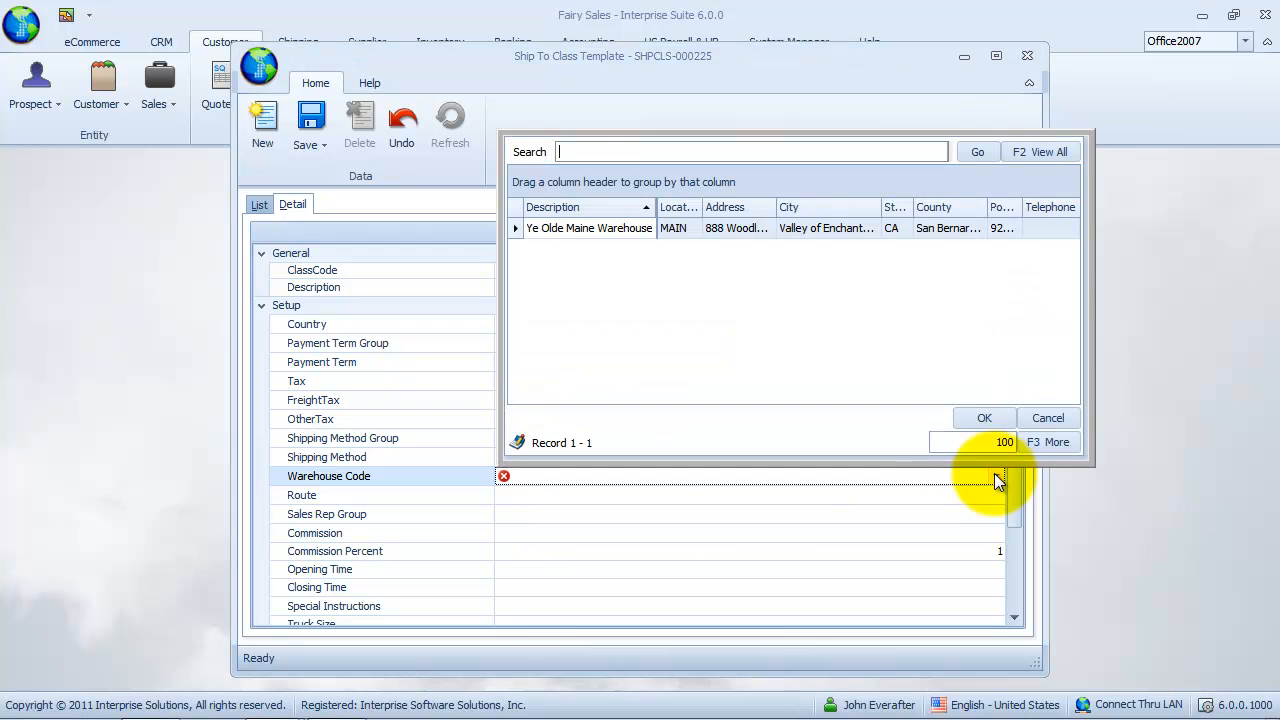
{"action": "left_click", "coordinate": [619, 226]}
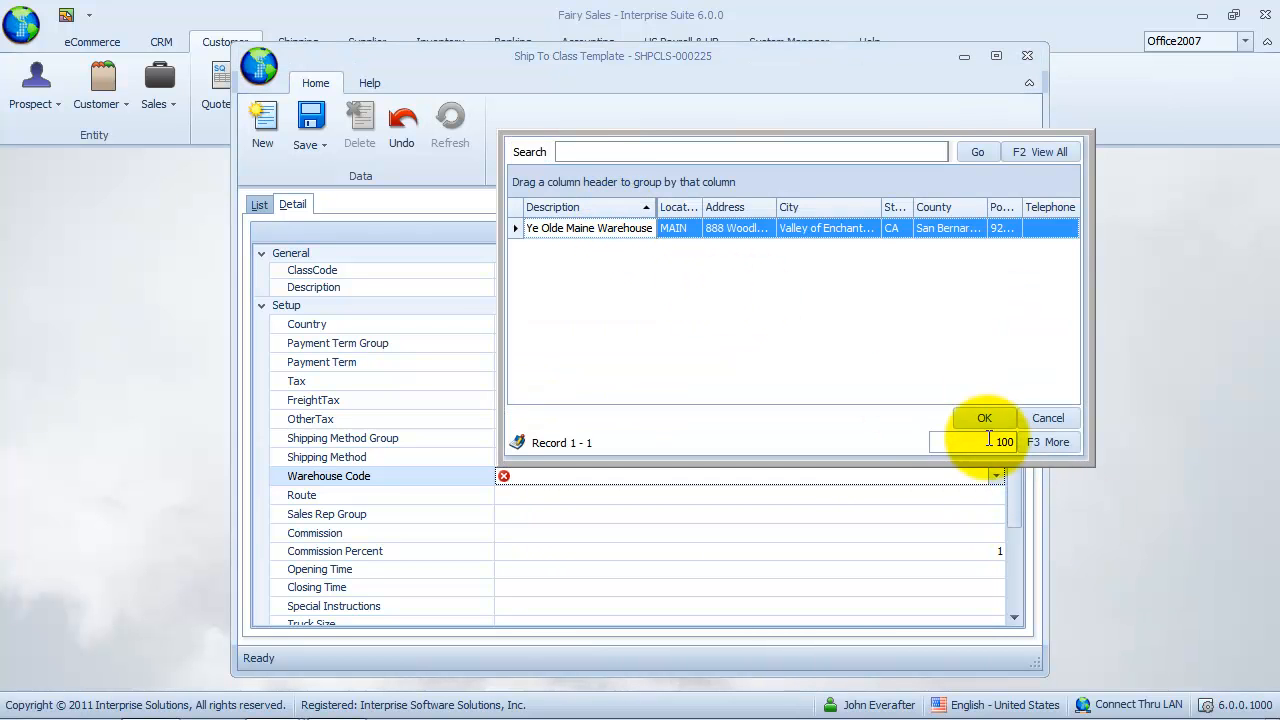
{"action": "left_click", "coordinate": [984, 419]}
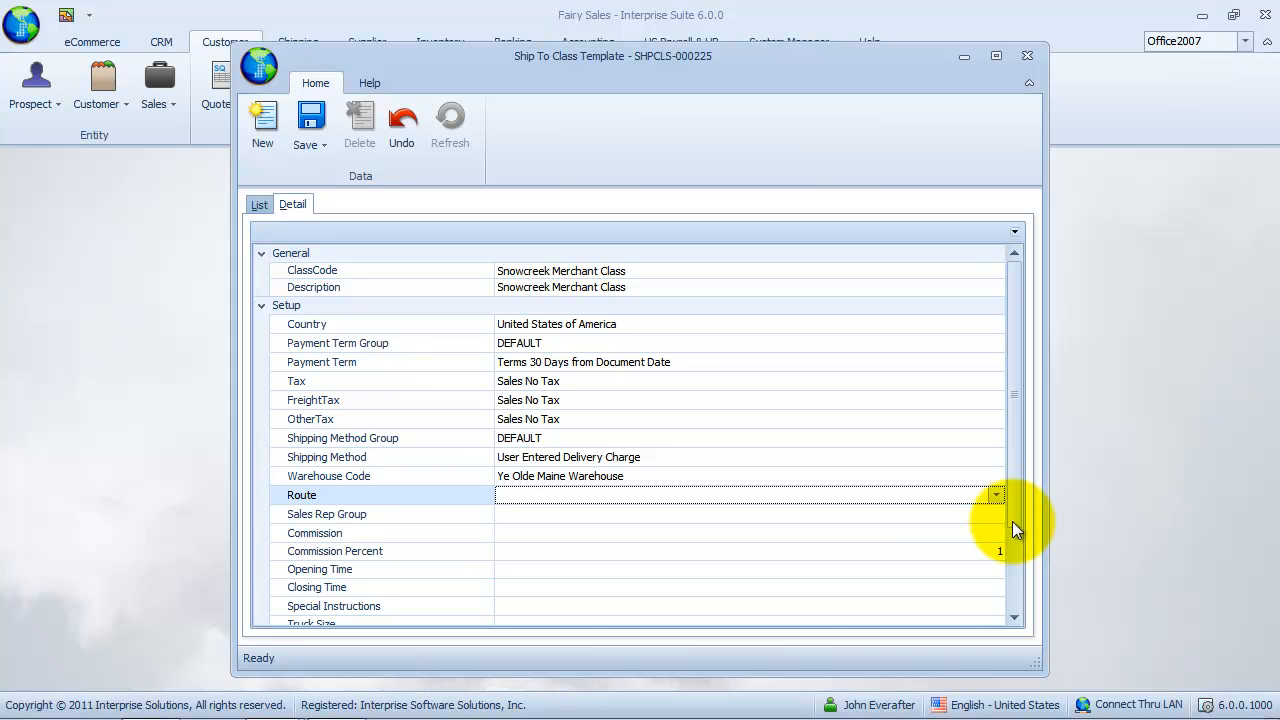
{"action": "left_click", "coordinate": [996, 495]}
{"action": "left_click", "coordinate": [609, 350]}
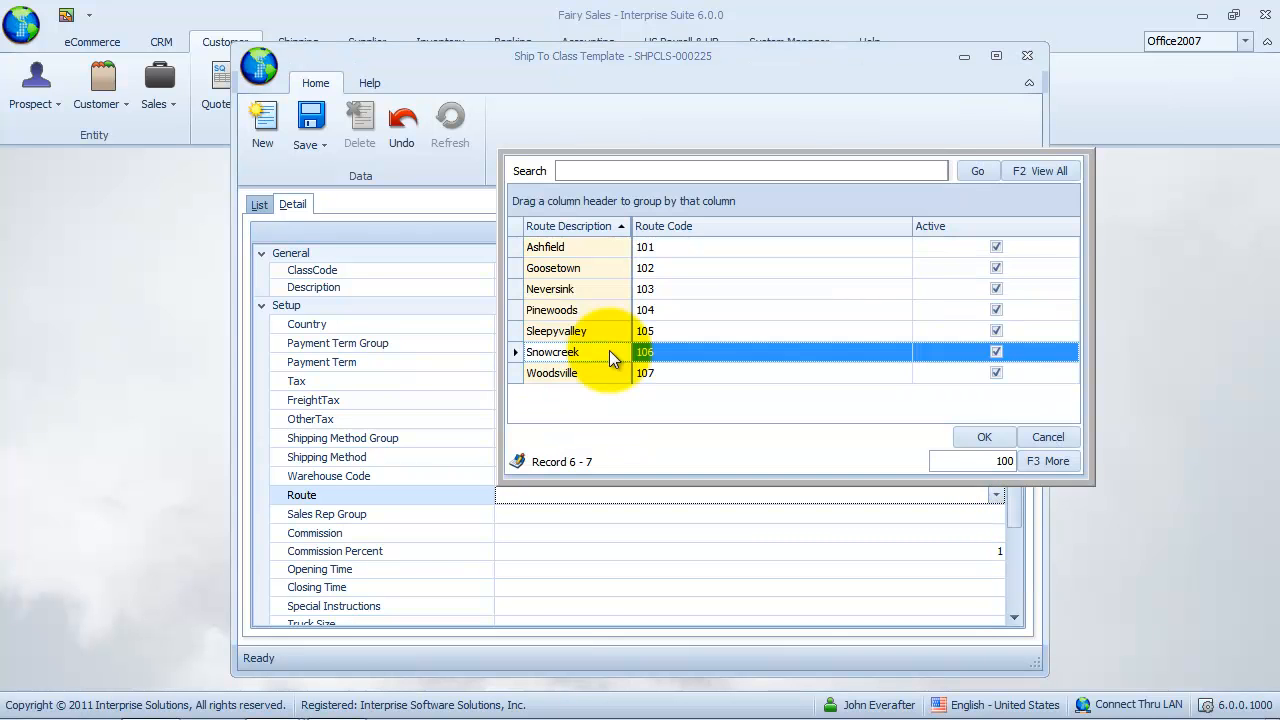
{"action": "left_click", "coordinate": [976, 437]}
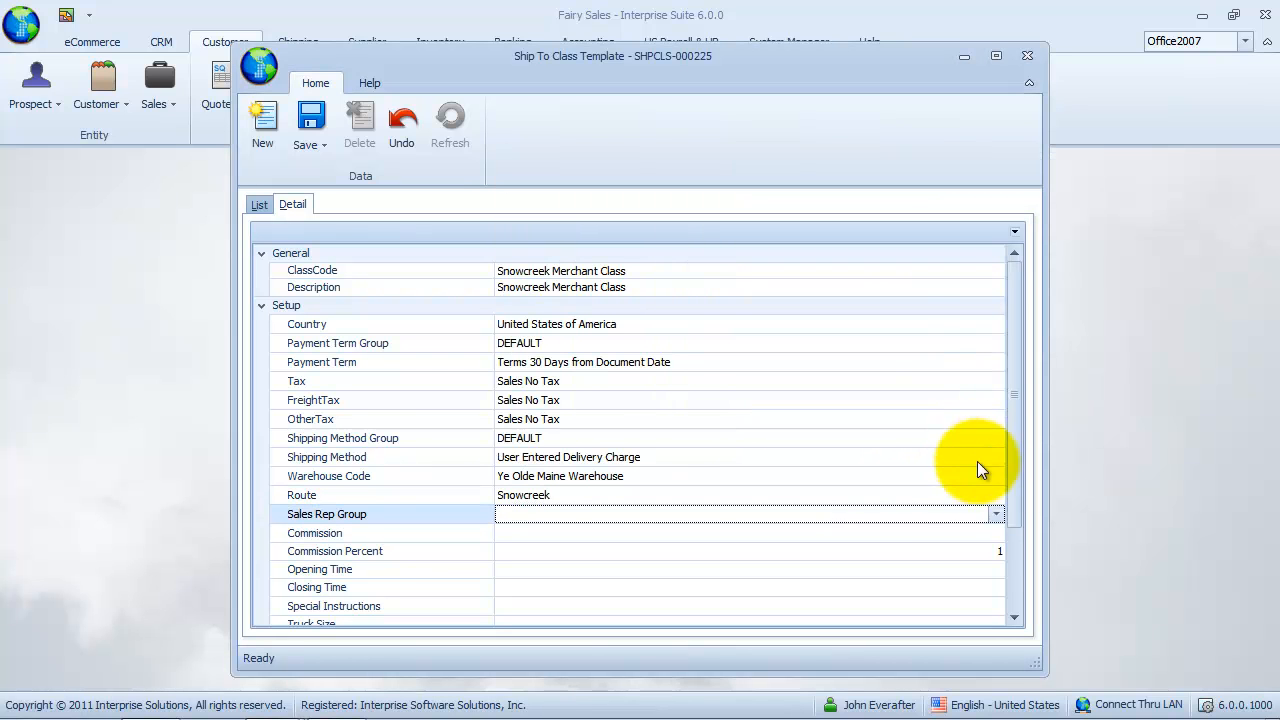
- Assign Silvermist Sales as the template's sales rep group
{"action": "left_click", "coordinate": [996, 514]}
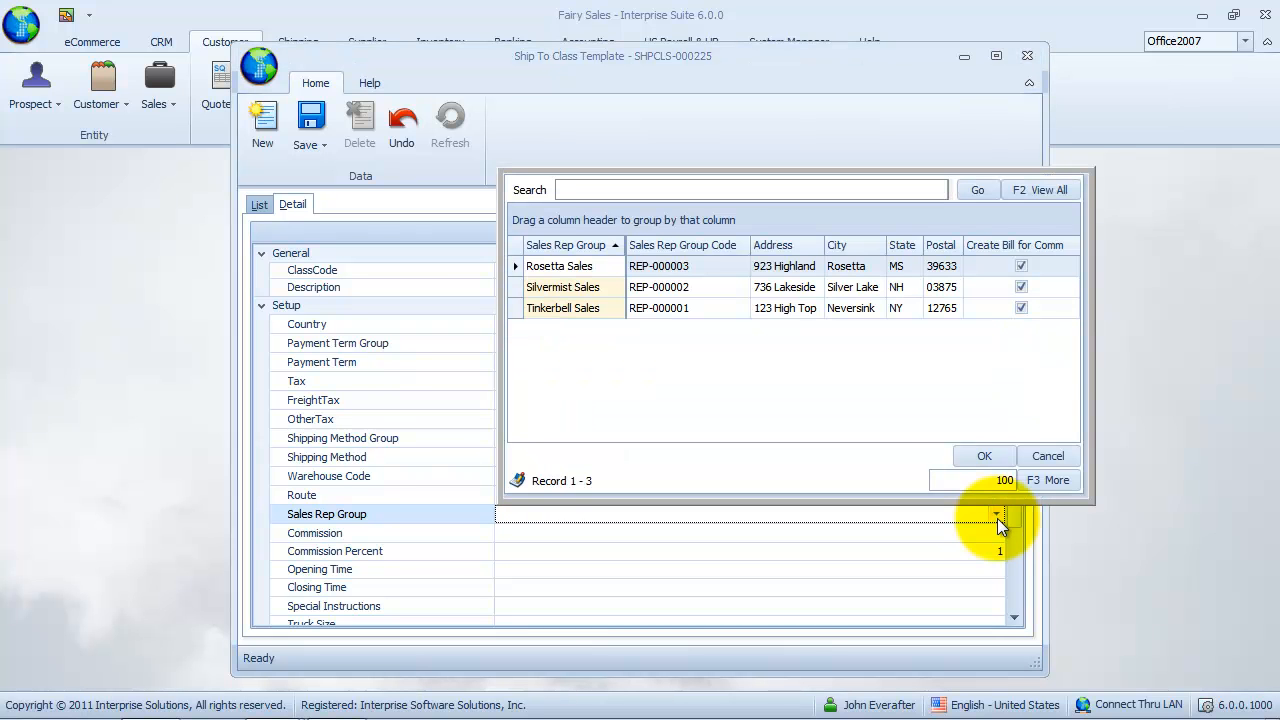
{"action": "left_click", "coordinate": [612, 285]}
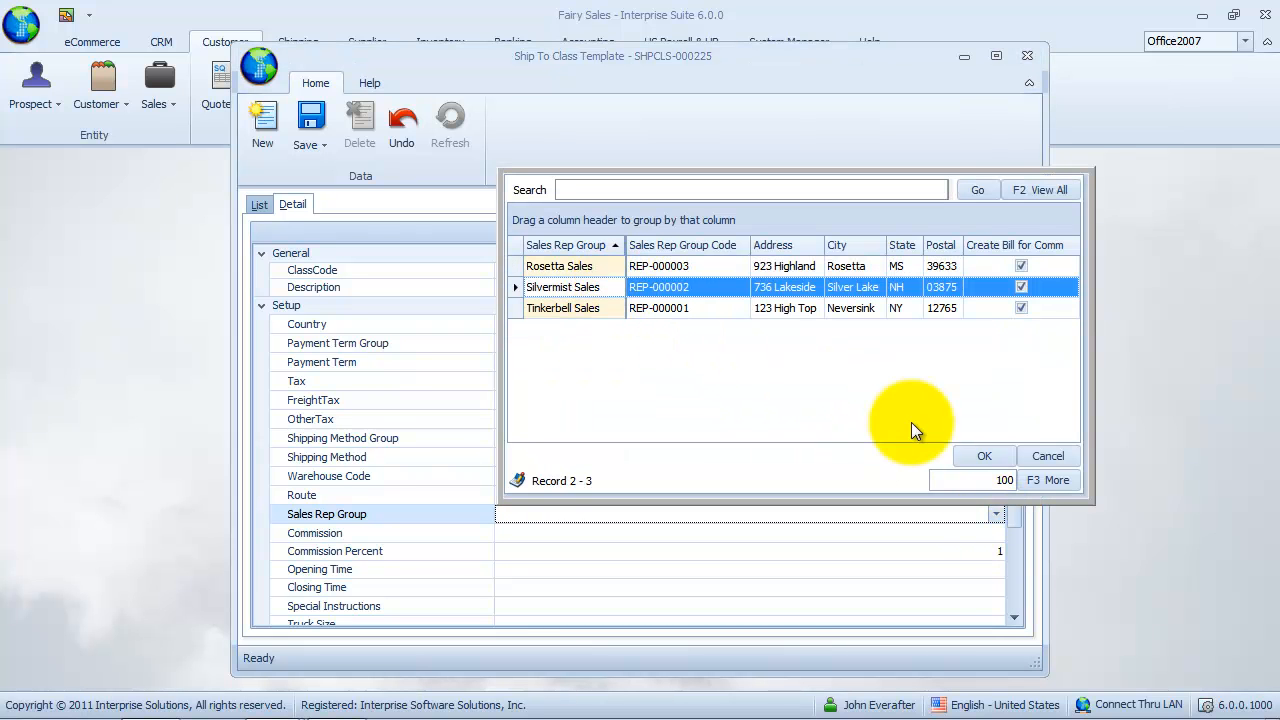
{"action": "left_click", "coordinate": [984, 456]}
- Set the template's commission to Sales Rep and the commission percent to 10
{"action": "left_click_drag", "start_coordinate": [1015, 490], "coordinate": [1015, 565]}
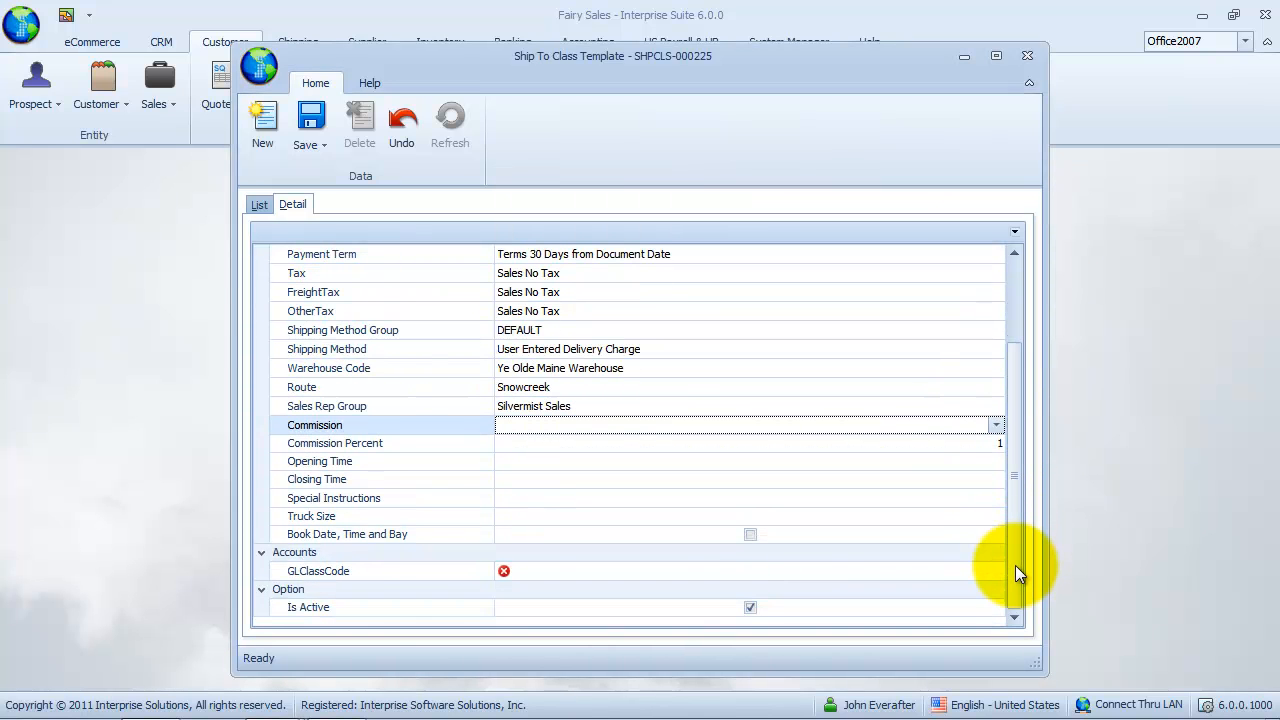
{"action": "left_click", "coordinate": [996, 425]}
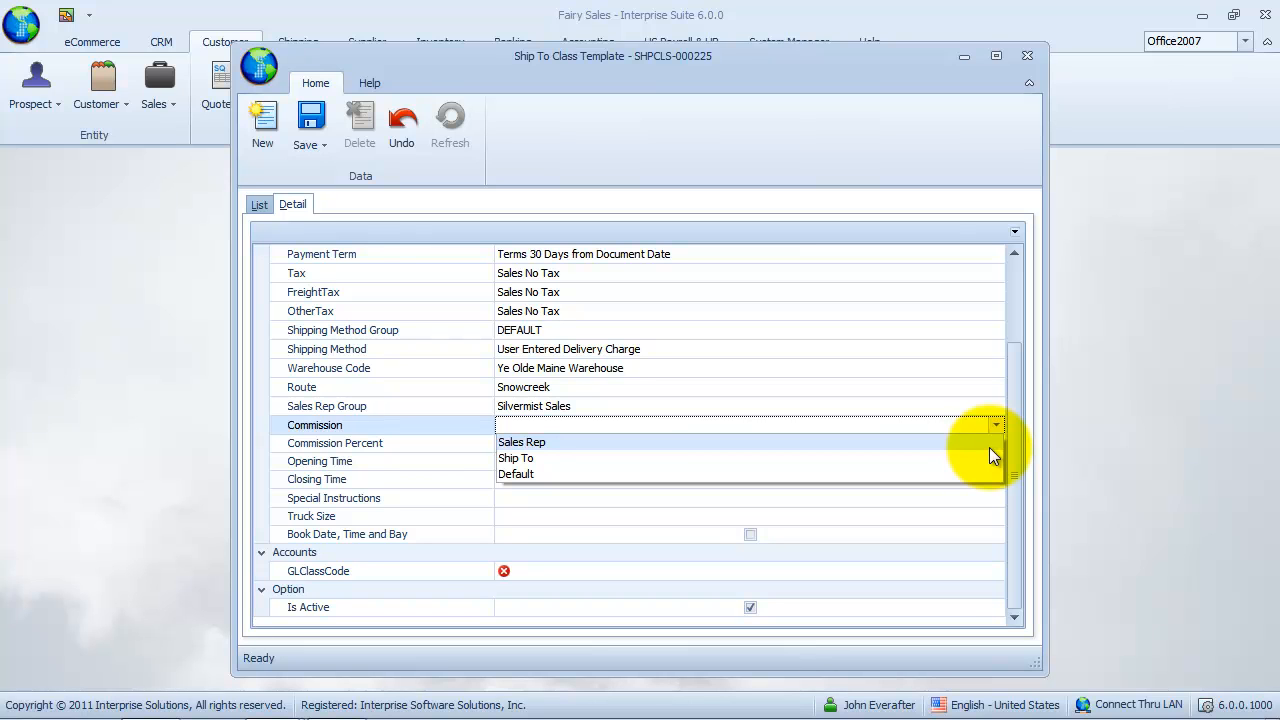
{"action": "left_click", "coordinate": [989, 446]}
{"action": "left_click", "coordinate": [978, 444]}
{"action": "type", "text": "10"}
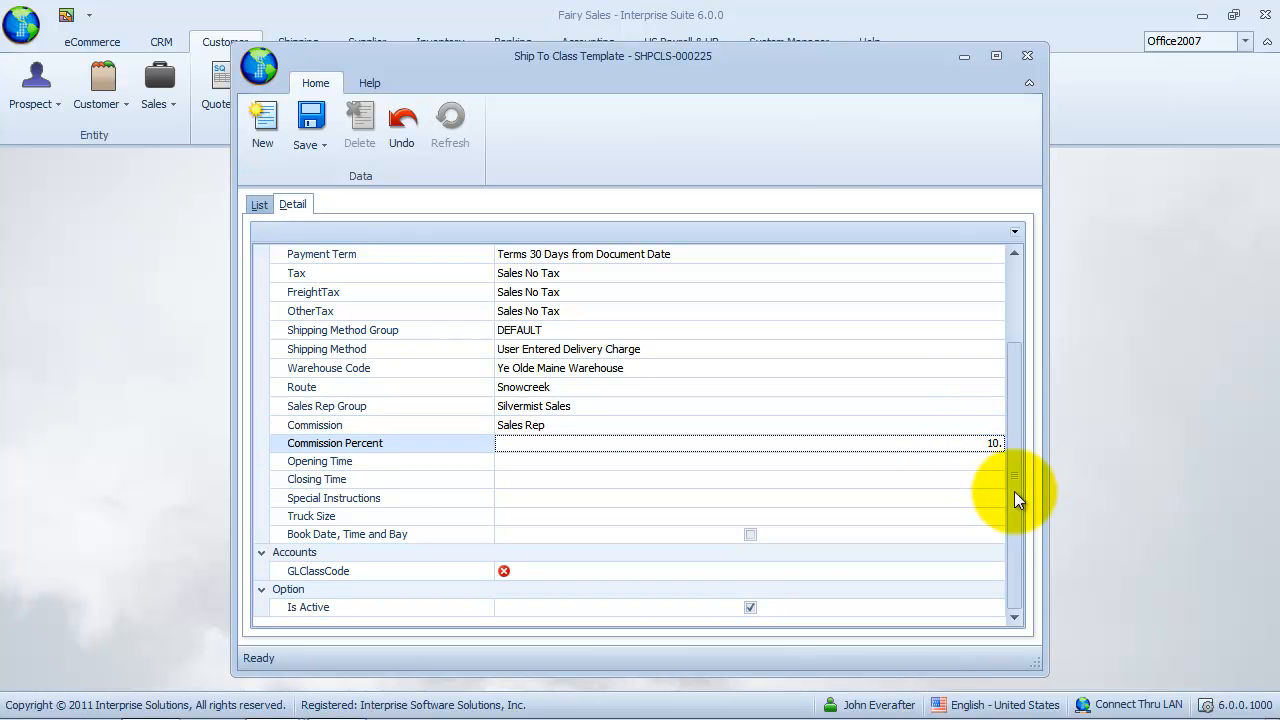
{"action": "left_click", "coordinate": [954, 462]}
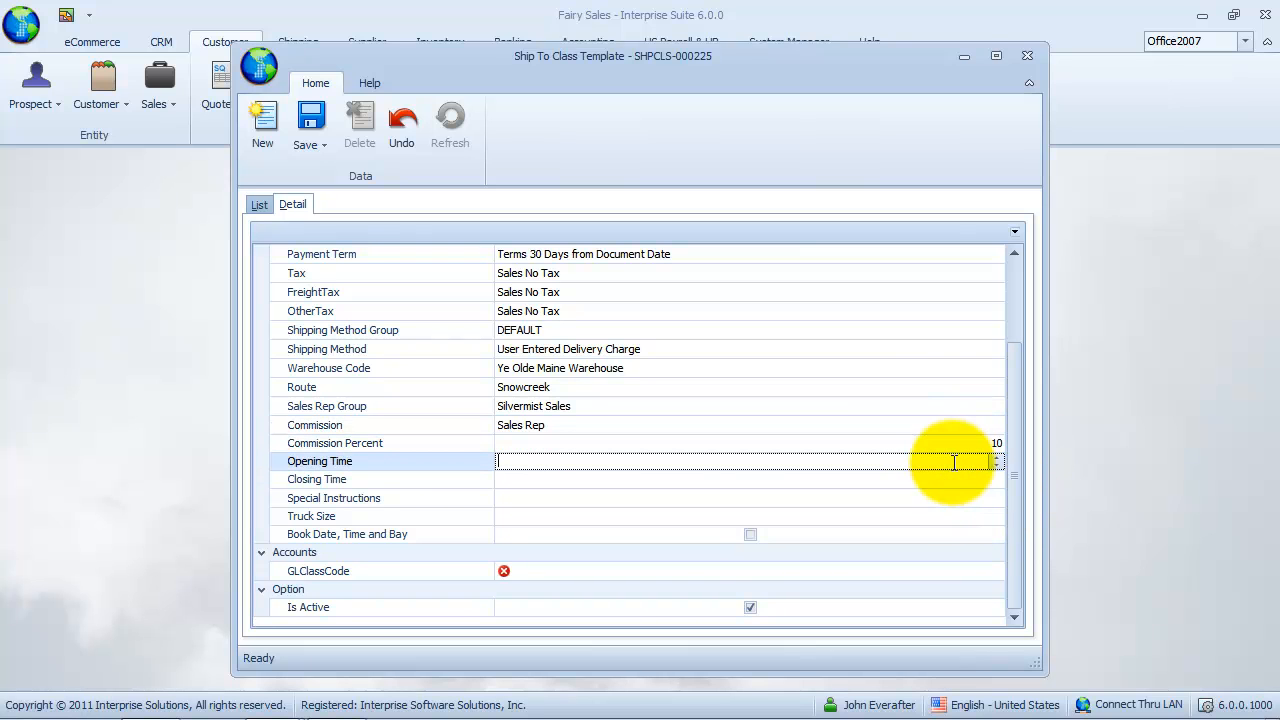
- Set GLClassCode to Default Customer GL Class Template, and save the template with a new blank one started
{"action": "left_click", "coordinate": [986, 570]}
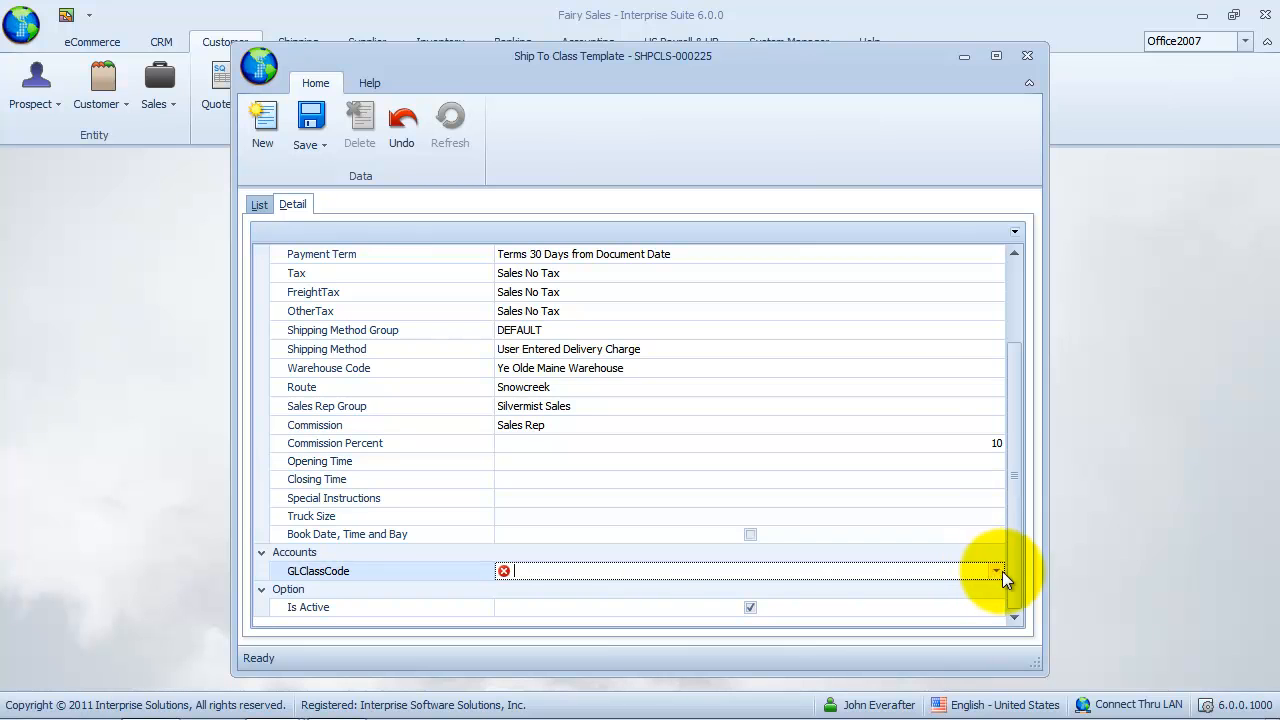
{"action": "left_click", "coordinate": [996, 571]}
{"action": "left_click", "coordinate": [672, 326]}
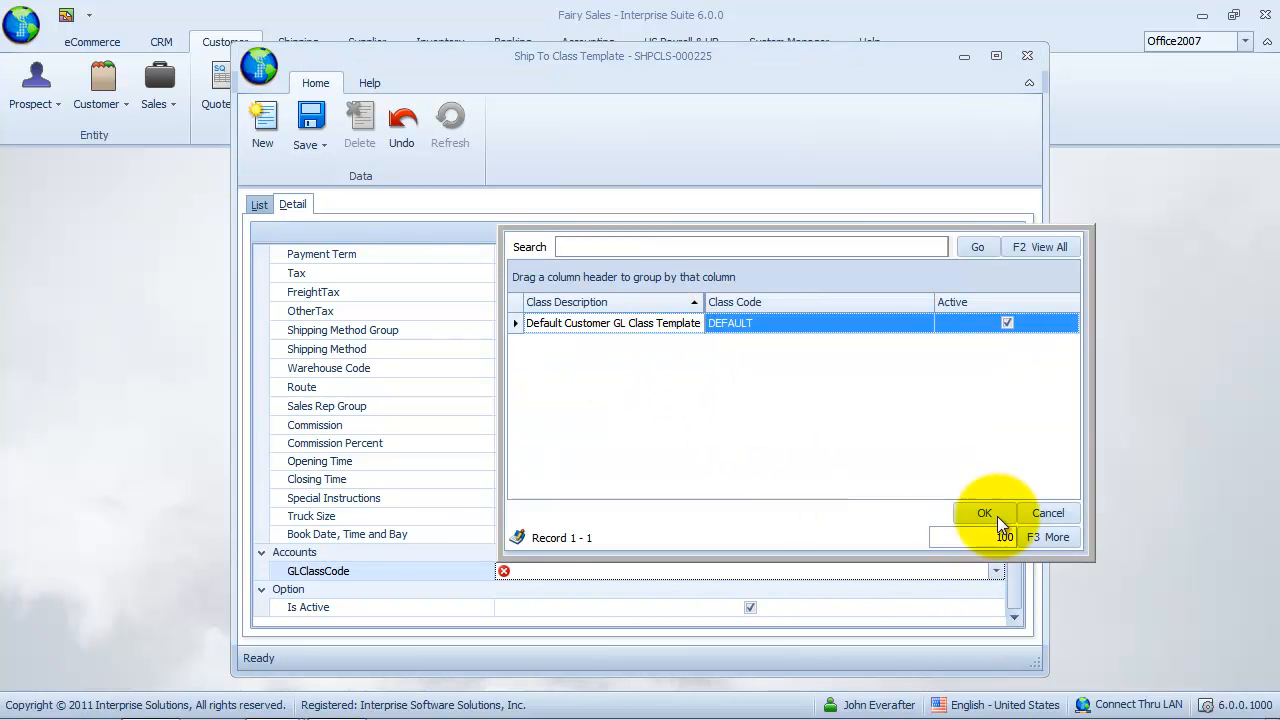
{"action": "left_click", "coordinate": [986, 515]}
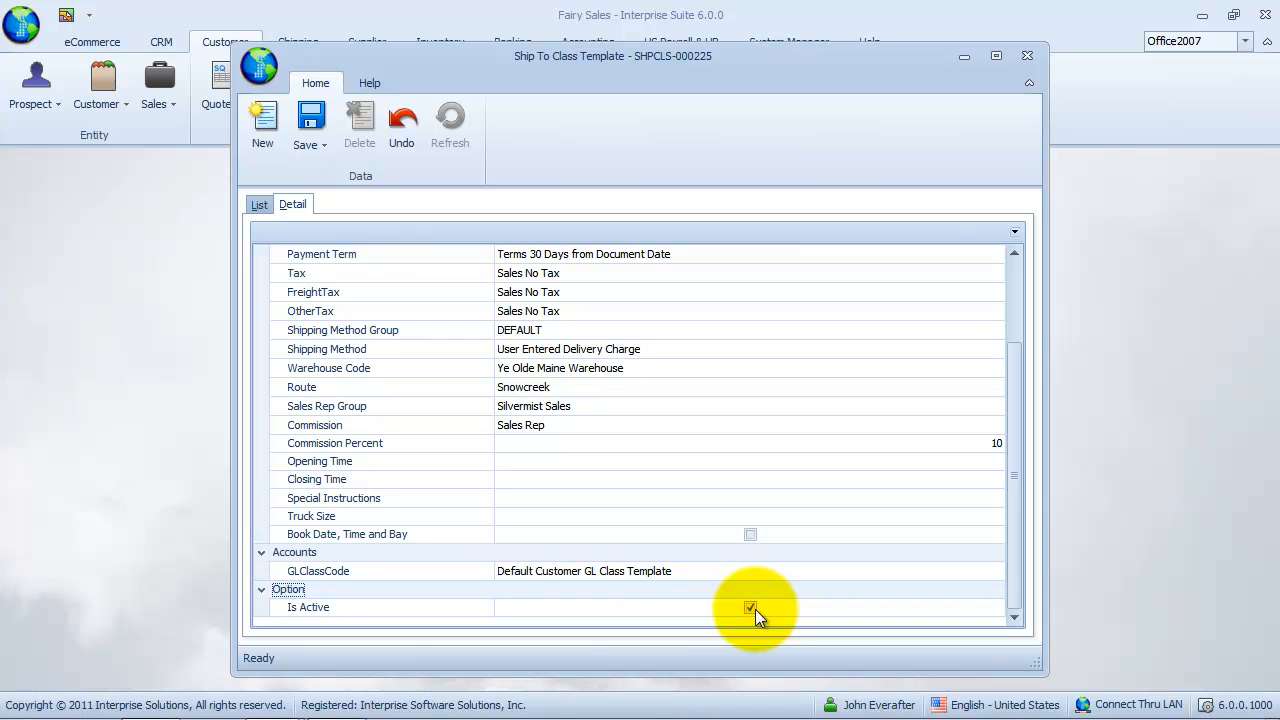
{"action": "left_click", "coordinate": [323, 150]}
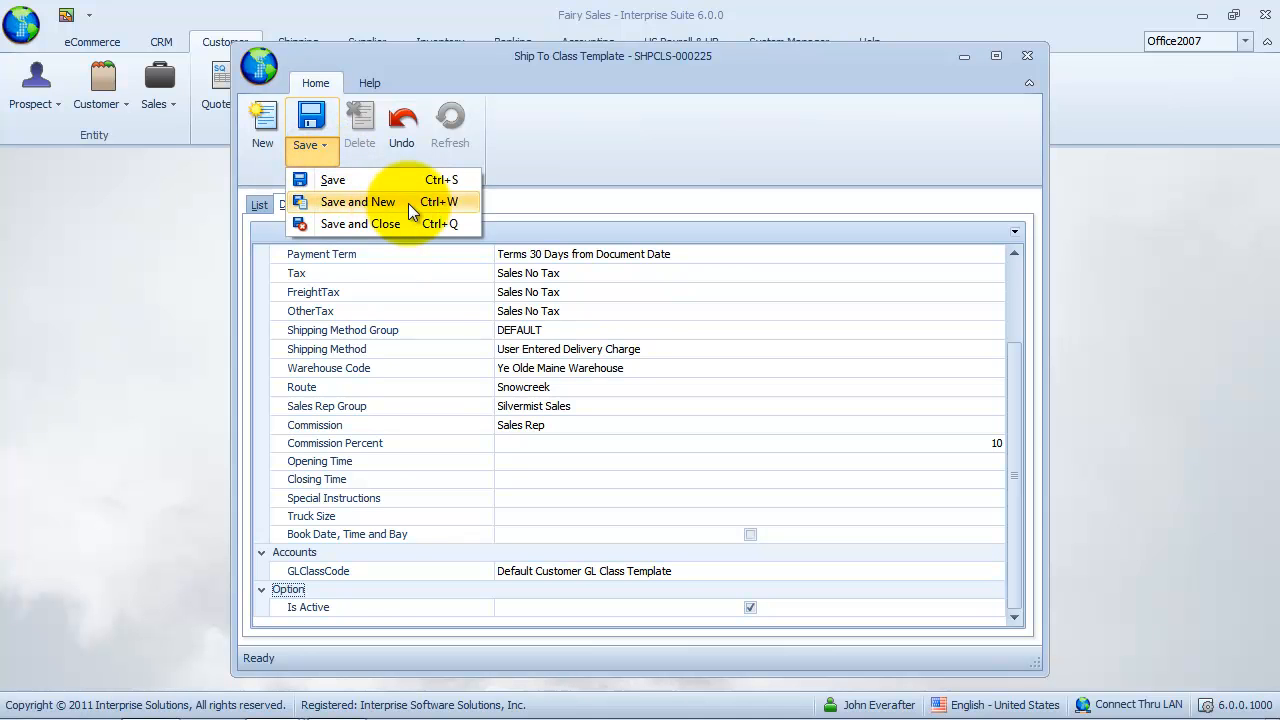
{"action": "left_click", "coordinate": [408, 203]}
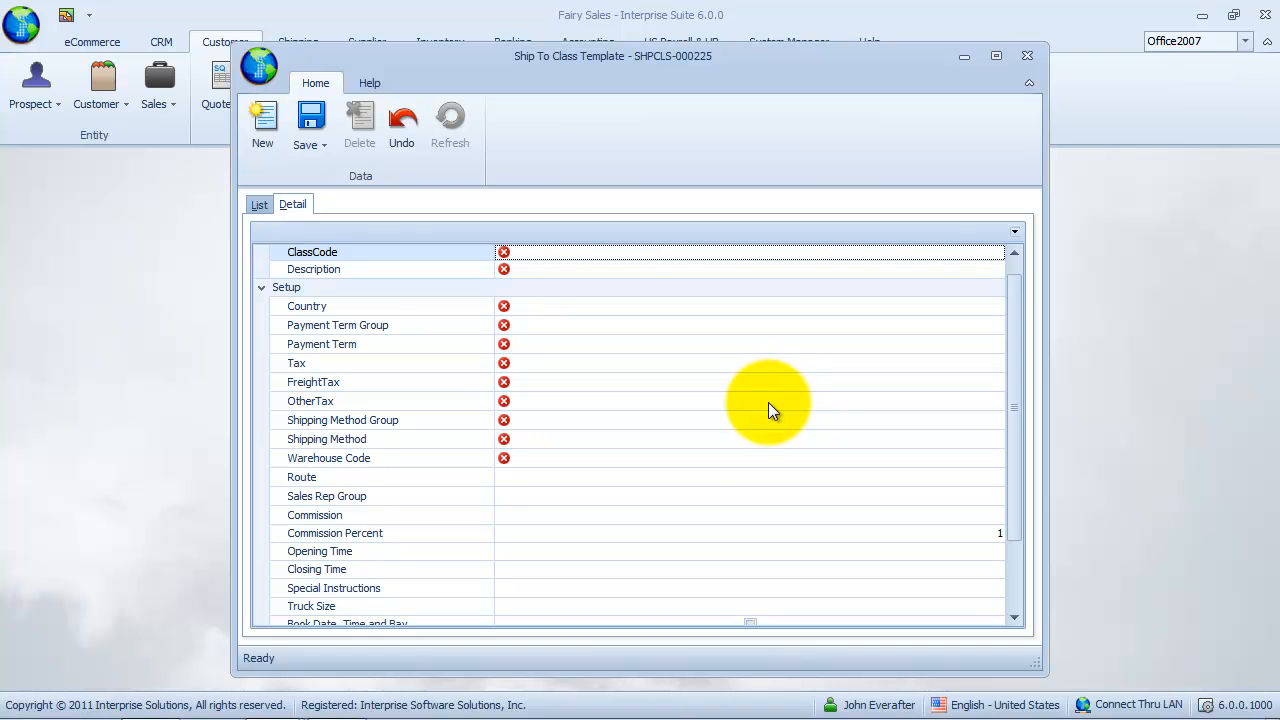
- Enter Snowcreek Commonfolk Class as the new template's class code and description, with United States of America as the country
{"action": "type", "text": "Snowcreek Commonfolk Class"}
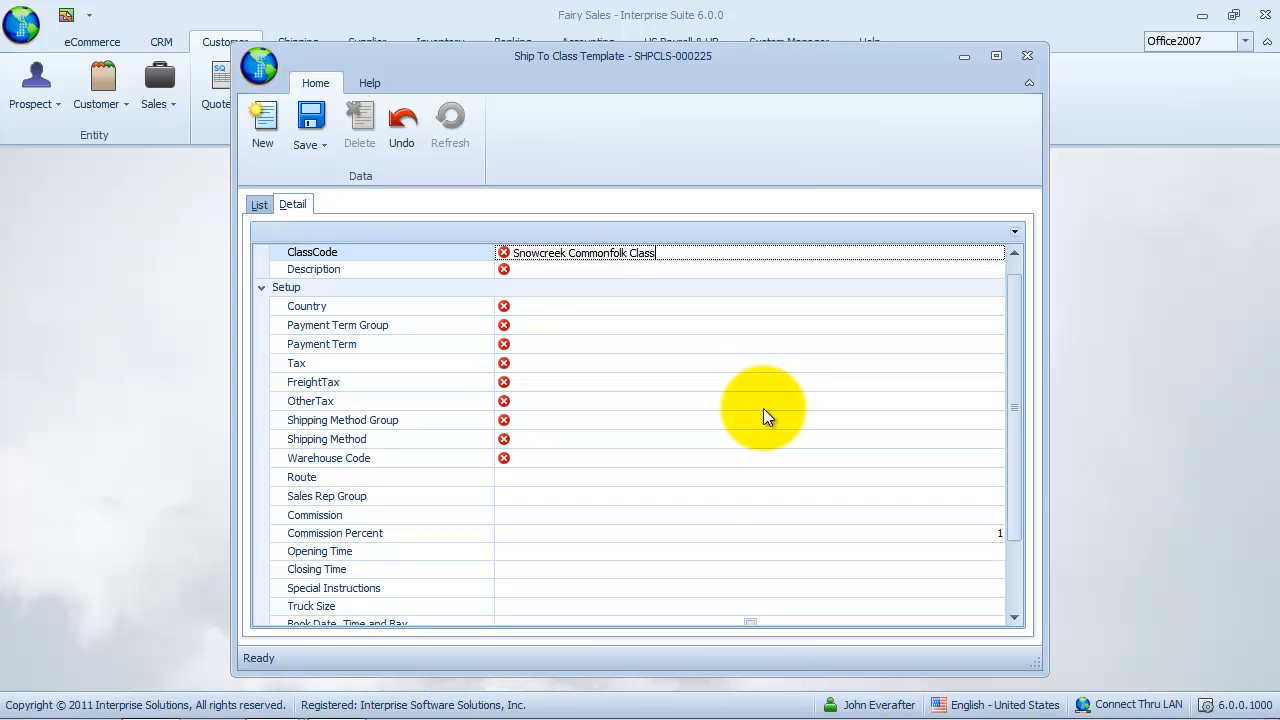
{"action": "left_click", "coordinate": [576, 270]}
{"action": "type", "text": "Snowcreek Commonfolk Class"}
{"action": "left_click", "coordinate": [573, 304]}
{"action": "type", "text": "united states of america"}
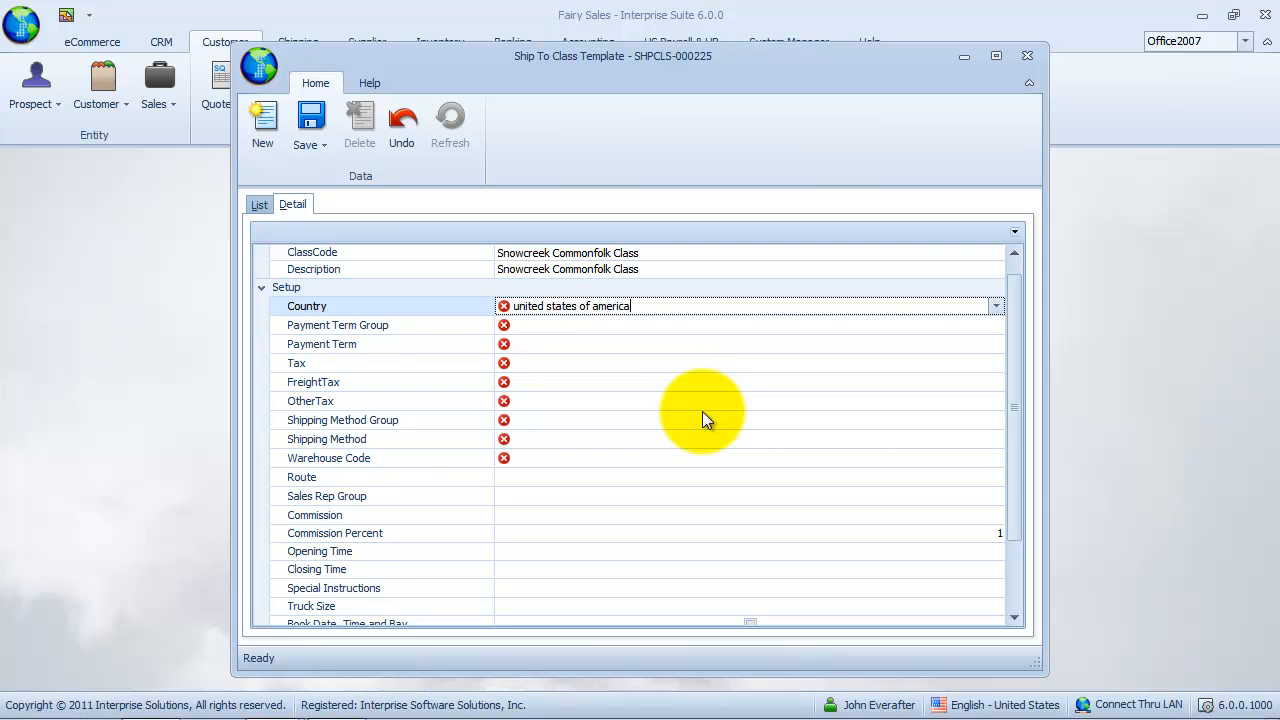
{"action": "key", "text": "Tab"}
- Set the payment term group to DEFAULT and the payment term to Credit Card
{"action": "left_click", "coordinate": [996, 325]}
{"action": "key", "text": "Return"}
{"action": "left_click", "coordinate": [995, 344]}
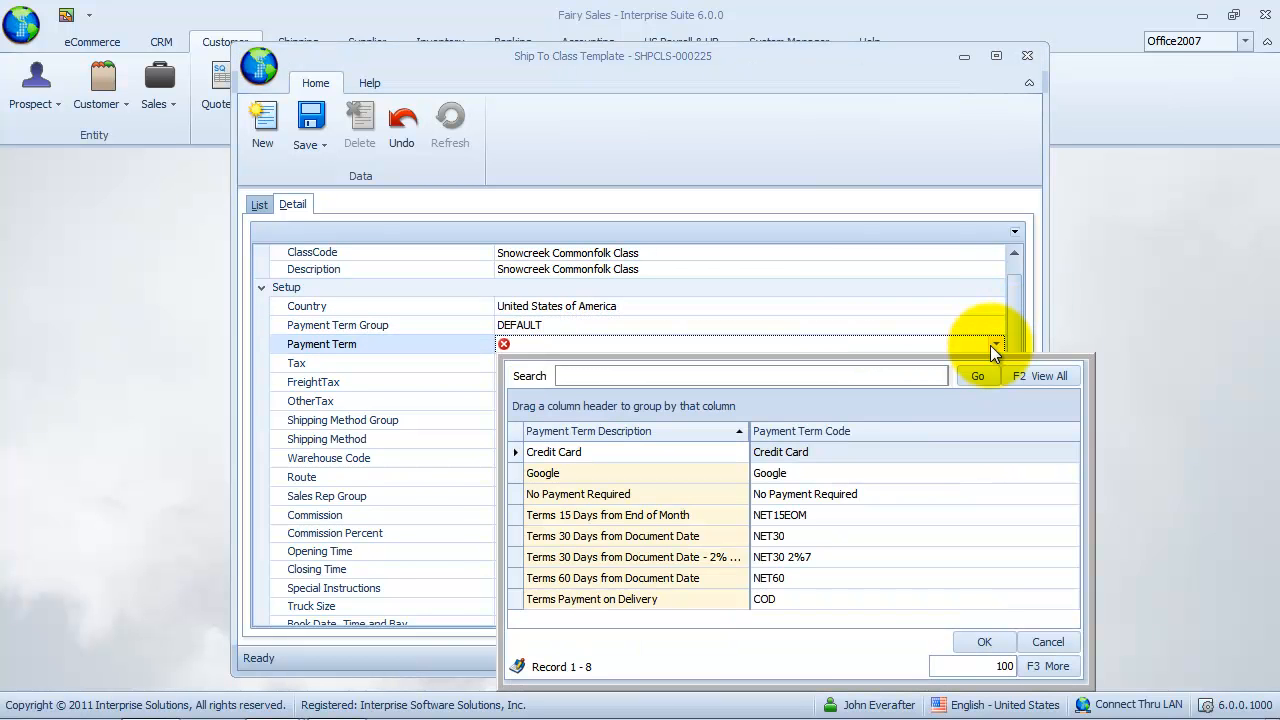
{"action": "double_click", "coordinate": [820, 455]}
- Set Tax, FreightTax and OtherTax of the Snowcreek Commonfolk Class template to Sales No Tax
{"action": "left_click", "coordinate": [995, 363]}
{"action": "double_click", "coordinate": [787, 470]}
{"action": "left_click", "coordinate": [995, 382]}
{"action": "double_click", "coordinate": [630, 133]}
{"action": "left_click", "coordinate": [996, 401]}
{"action": "double_click", "coordinate": [686, 154]}
- Choose DEFAULT as the Commonfolk template's shipping method group and User Entered Delivery Charge as its shipping method
{"action": "left_click", "coordinate": [996, 421]}
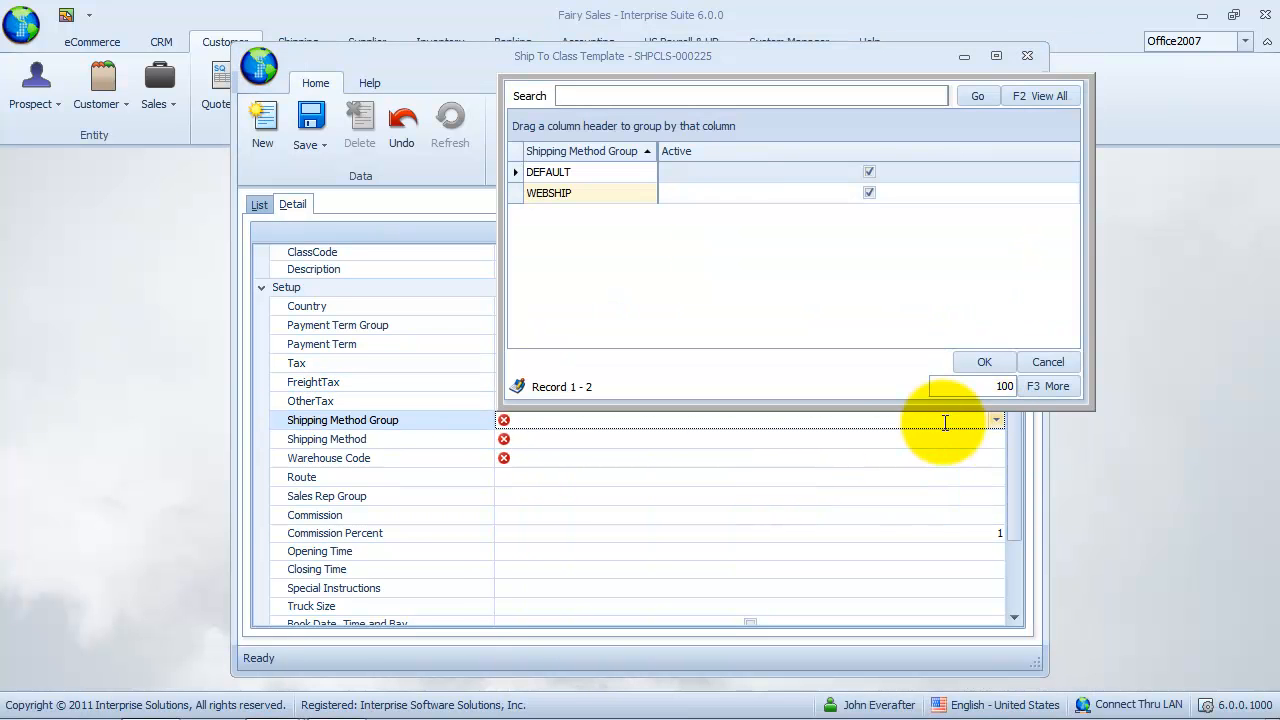
{"action": "double_click", "coordinate": [742, 176]}
{"action": "left_click", "coordinate": [995, 439]}
{"action": "left_click", "coordinate": [690, 317]}
{"action": "left_click", "coordinate": [984, 381]}
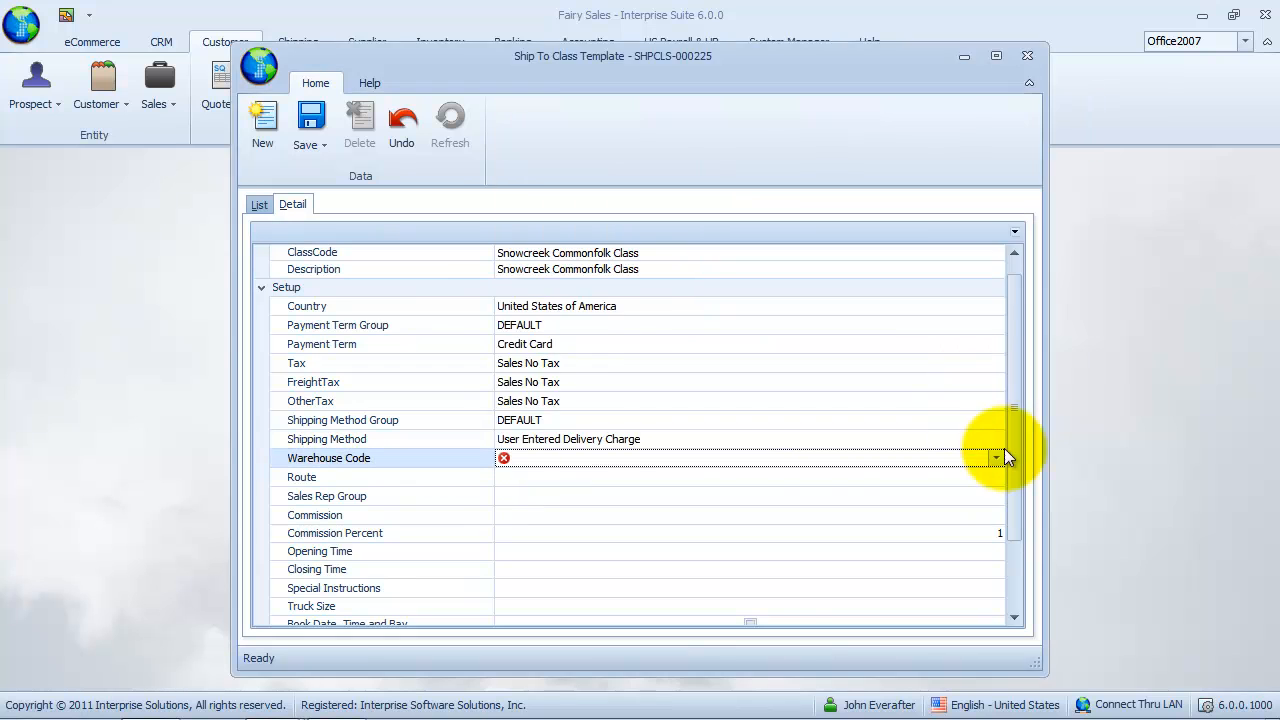
- Set the Commonfolk template's warehouse to Ye Olde Maine Warehouse and its route to Snowcreek
{"action": "left_click", "coordinate": [995, 458]}
{"action": "double_click", "coordinate": [572, 211]}
{"action": "left_click", "coordinate": [996, 477]}
{"action": "left_click", "coordinate": [720, 334]}
{"action": "left_click", "coordinate": [983, 417]}
- Assign Silvermist Sales as the Commonfolk template's sales rep group and set the commission percent to 10
{"action": "left_click", "coordinate": [975, 490]}
{"action": "left_click", "coordinate": [650, 269]}
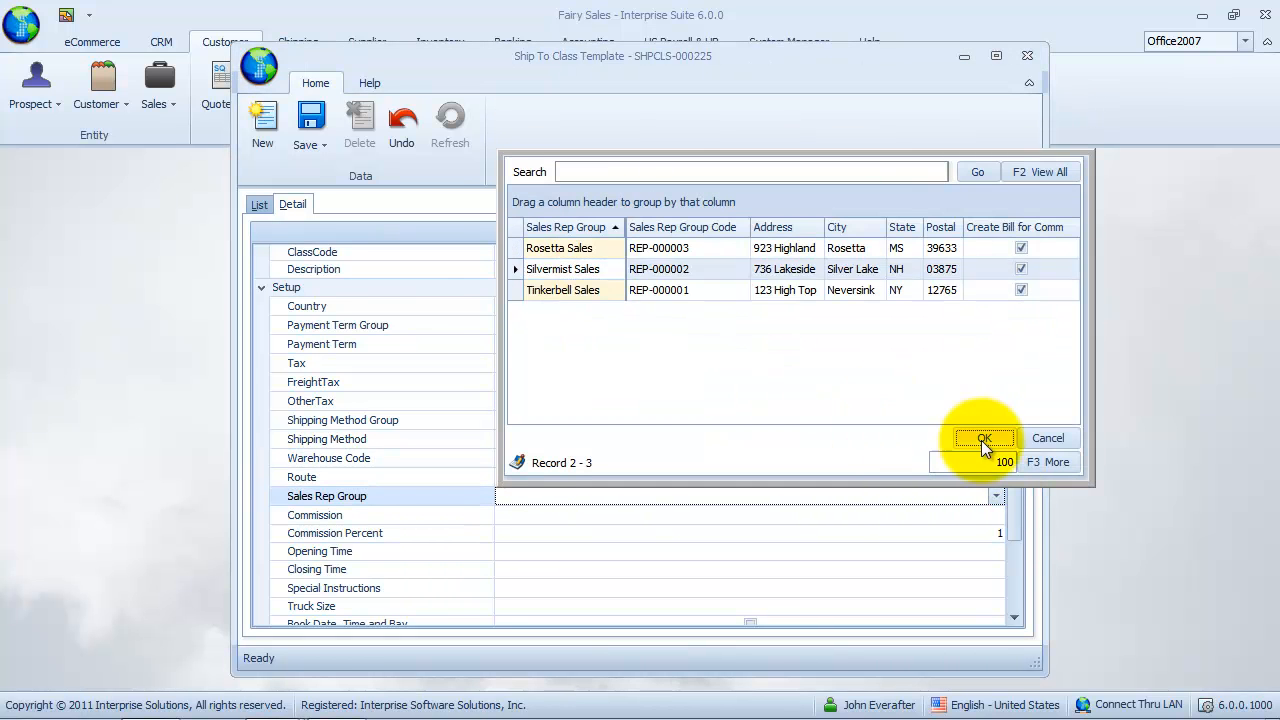
{"action": "left_click", "coordinate": [984, 434]}
{"action": "left_click", "coordinate": [971, 533]}
- Assign the Default Customer GL Class Template to the Commonfolk template, and save and close it
{"action": "scroll", "coordinate": [1026, 497], "scroll_direction": "down", "scroll_amount": 3}
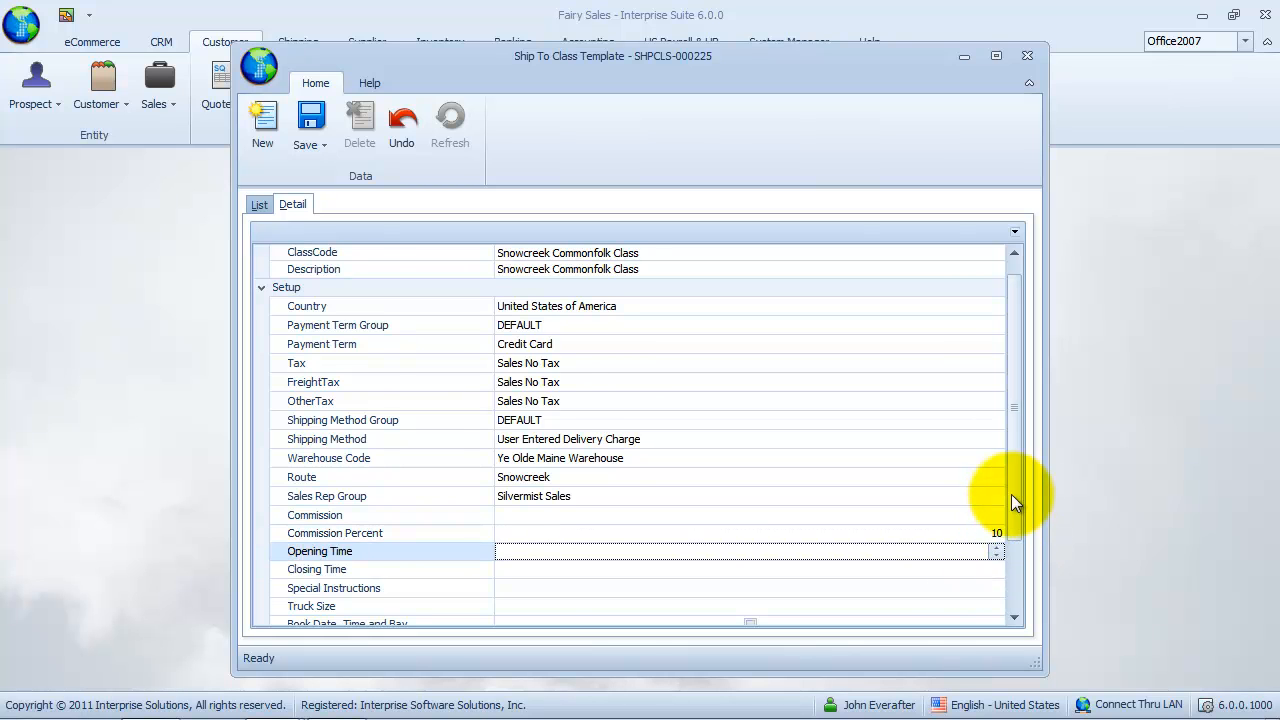
{"action": "left_click", "coordinate": [990, 571]}
{"action": "left_click", "coordinate": [990, 513]}
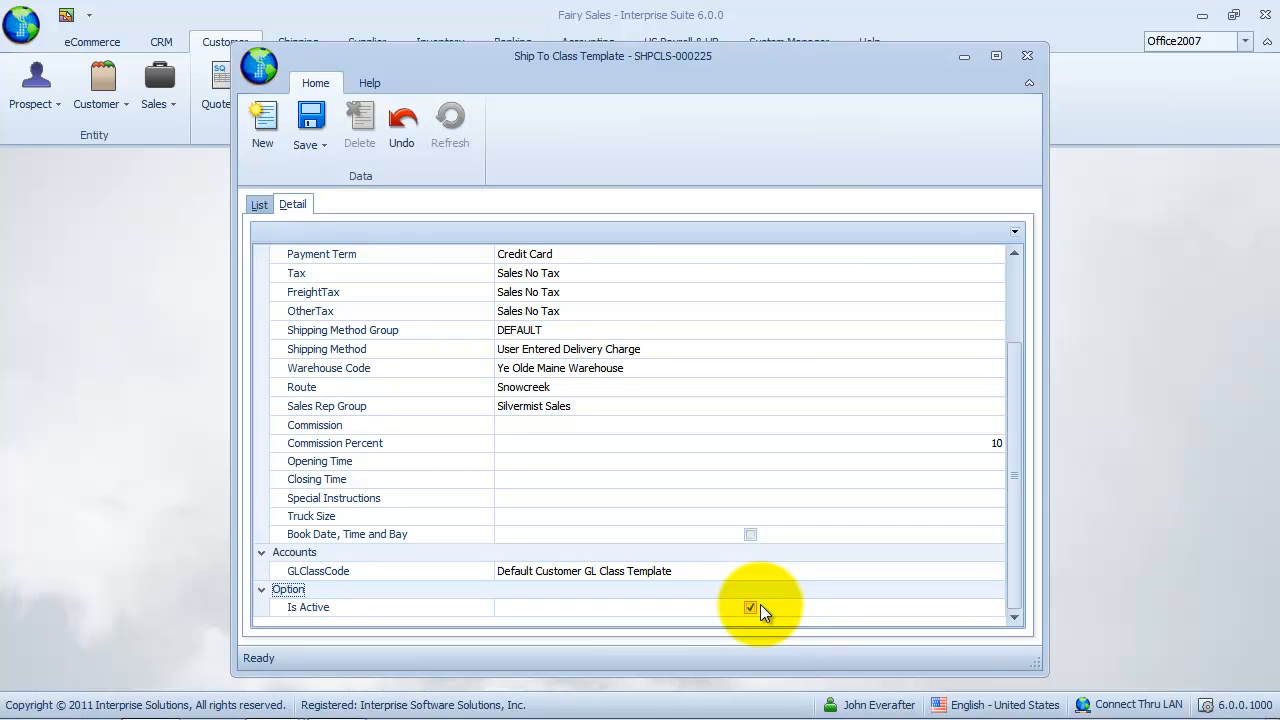
{"action": "left_click", "coordinate": [317, 150]}
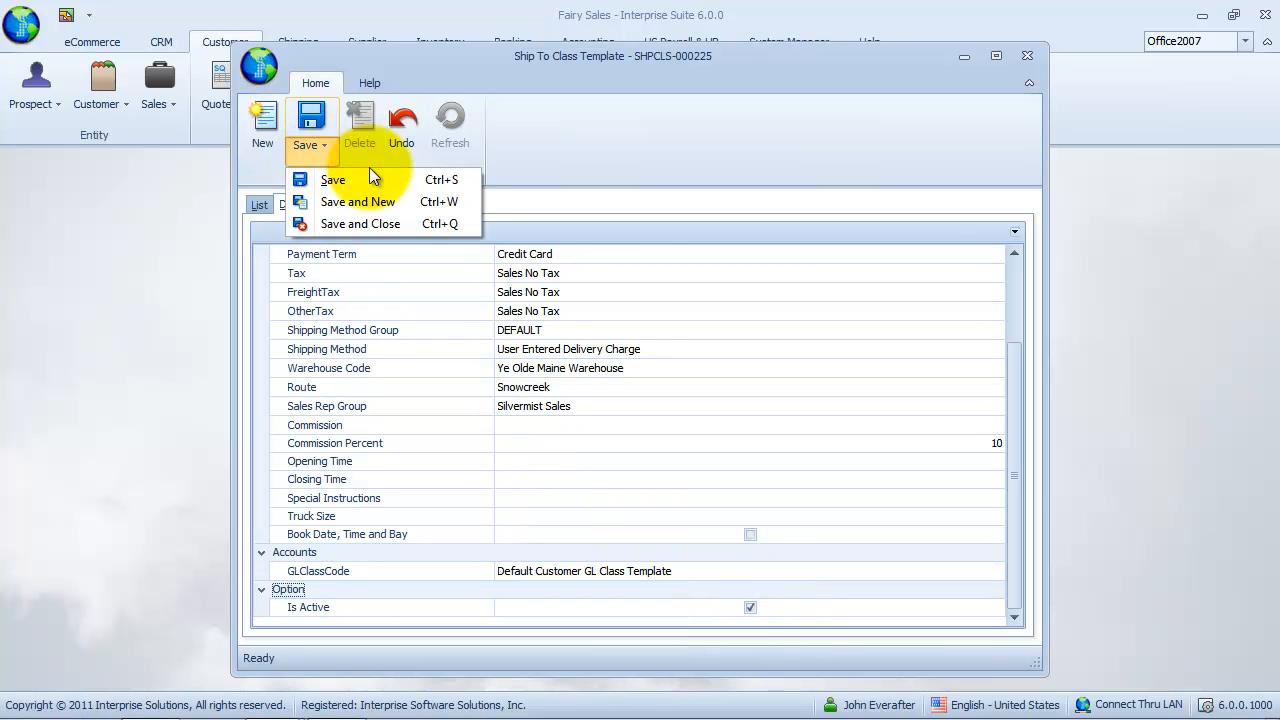
{"action": "left_click", "coordinate": [435, 224]}
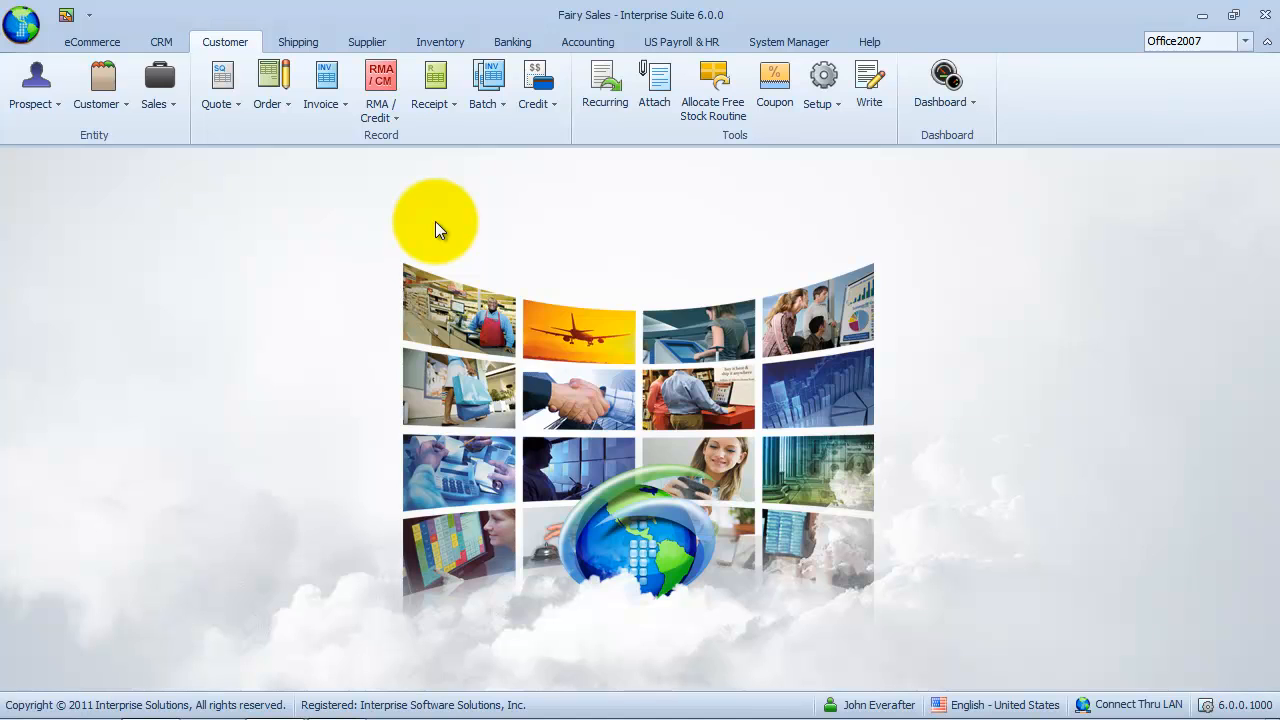